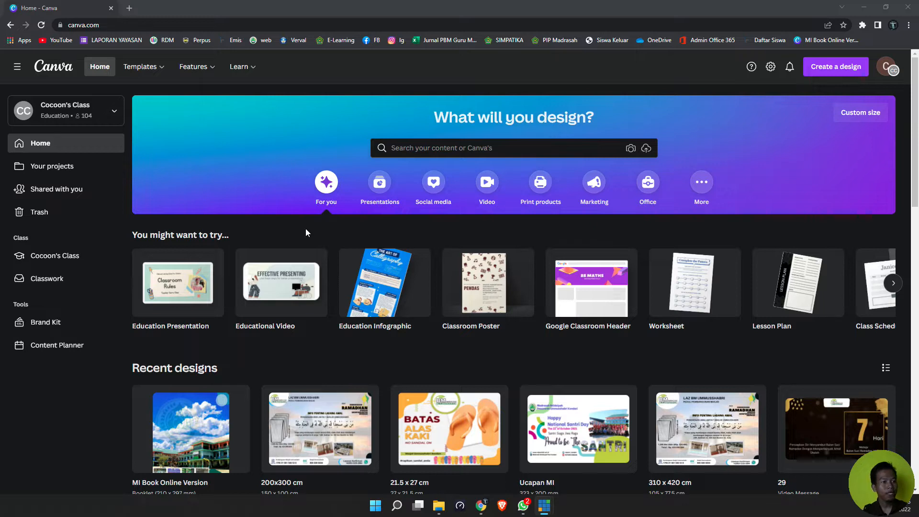
# Create a new blank Education Presentation design and show the available elements.
pyautogui.click(836, 67)
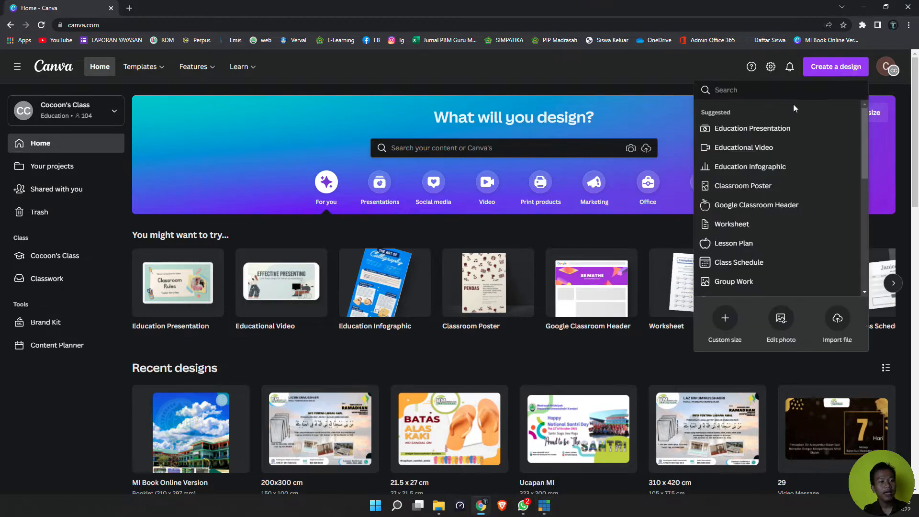
pyautogui.click(764, 130)
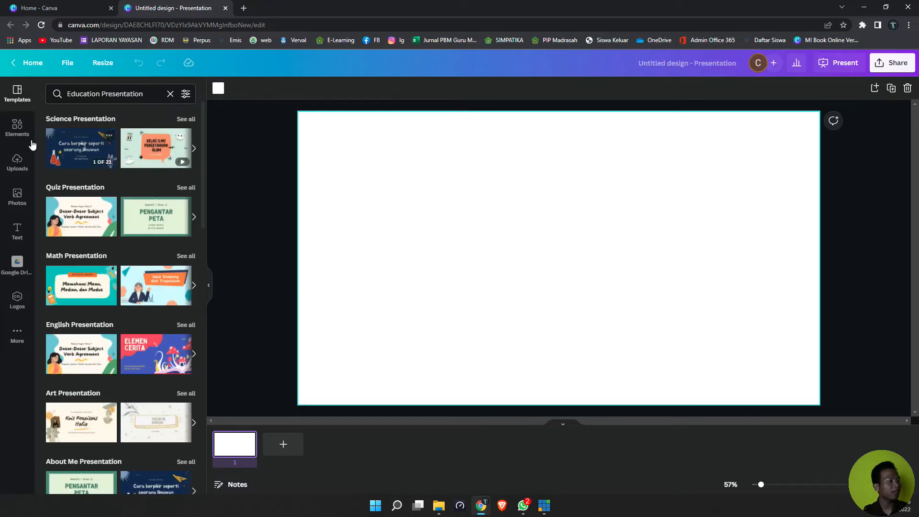
pyautogui.click(18, 131)
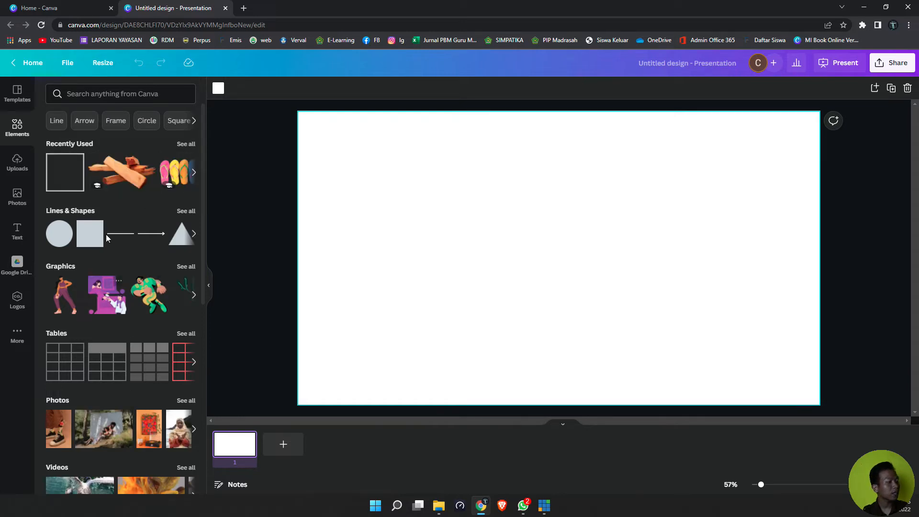
# Add a plain horizontal line near the page's upper-left corner and place a duplicate aligned just below it.
pyautogui.click(120, 235)
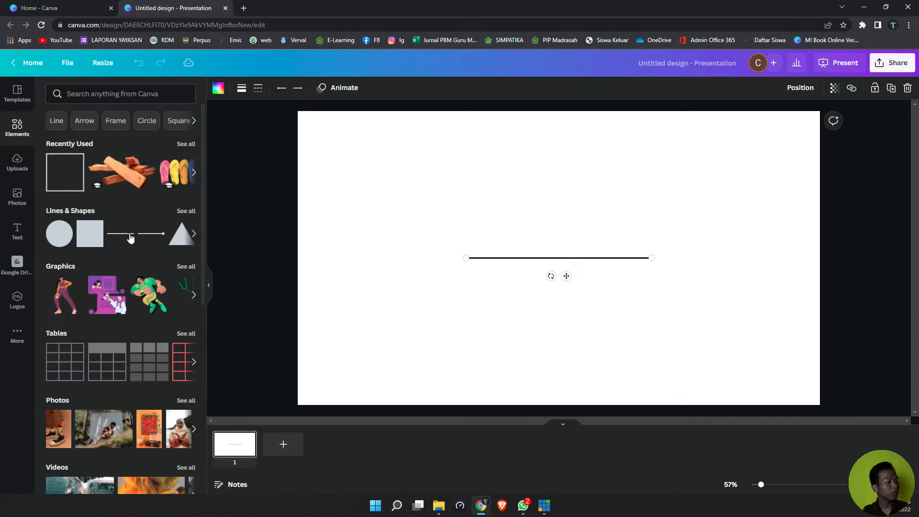
pyautogui.moveTo(498, 261); pyautogui.dragTo(372, 163)
pyautogui.hotkey('ctrl', 'd')
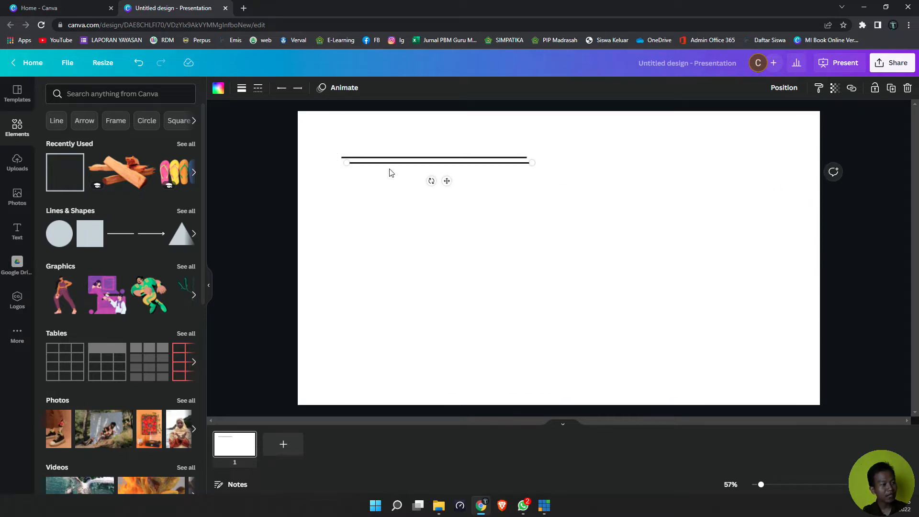
pyautogui.moveTo(383, 168); pyautogui.dragTo(377, 178)
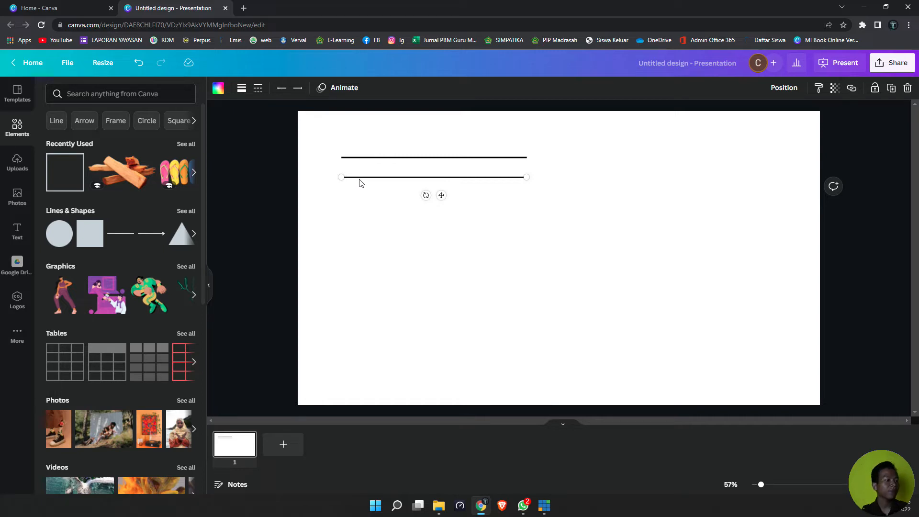
# Delete both horizontal lines from the page.
pyautogui.moveTo(262, 131); pyautogui.dragTo(622, 219)
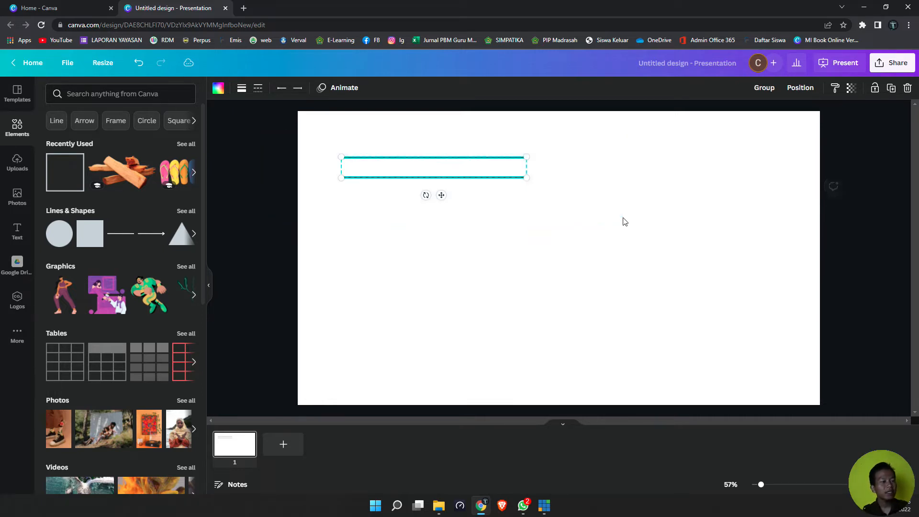
pyautogui.press('Delete')
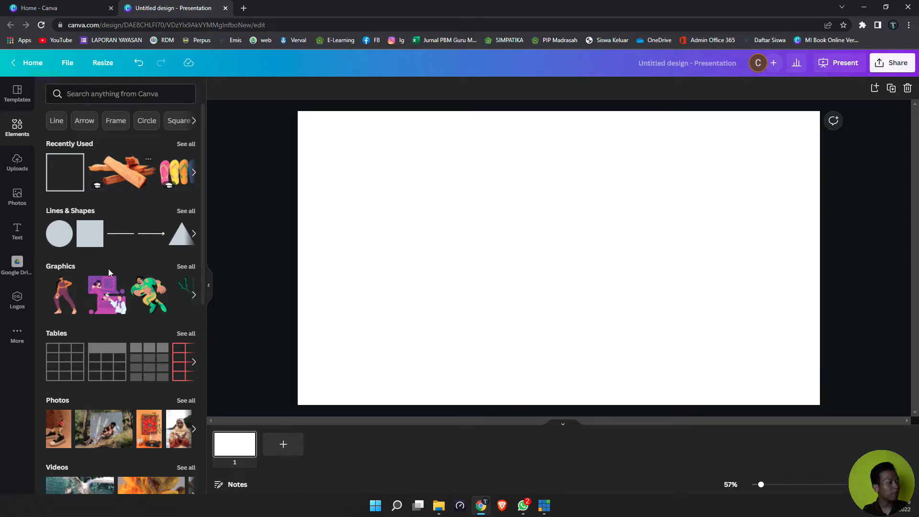
# Search the elements for "table" and insert the red-bordered table with a filled header row.
pyautogui.scroll(-4, 86, 368)
pyautogui.scroll(4, 96, 390)
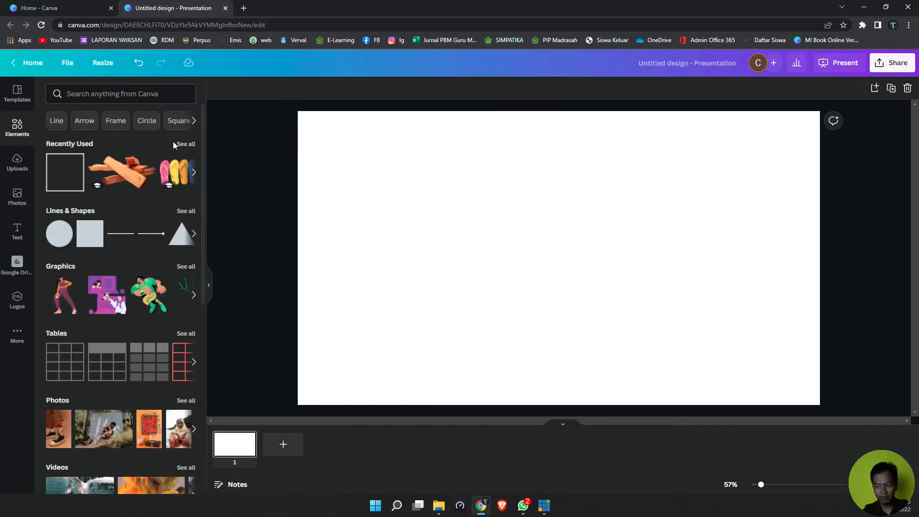
pyautogui.click(88, 94)
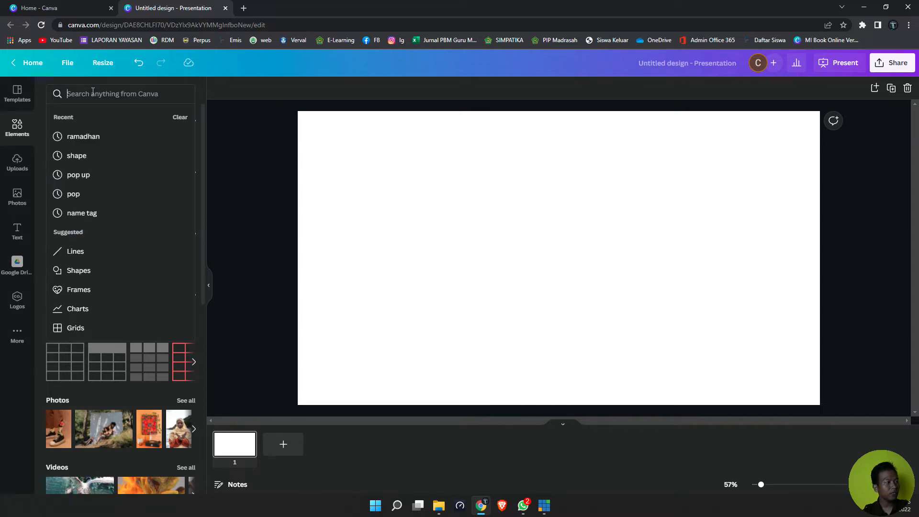
pyautogui.write('table')
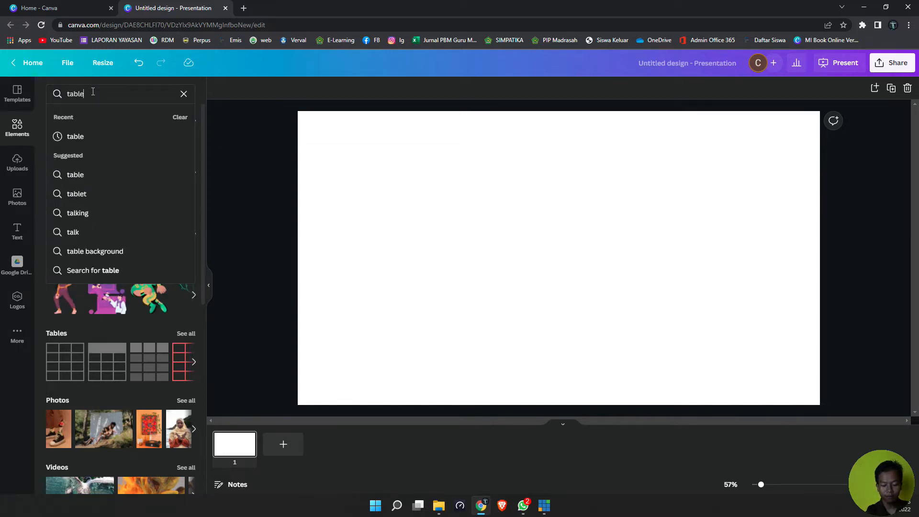
pyautogui.press('Return')
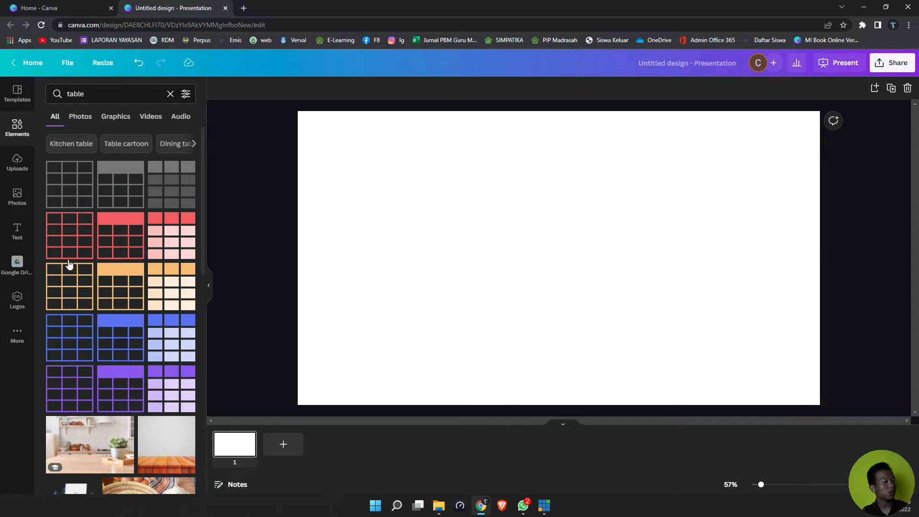
pyautogui.scroll(-4, 110, 363)
pyautogui.scroll(4, 113, 357)
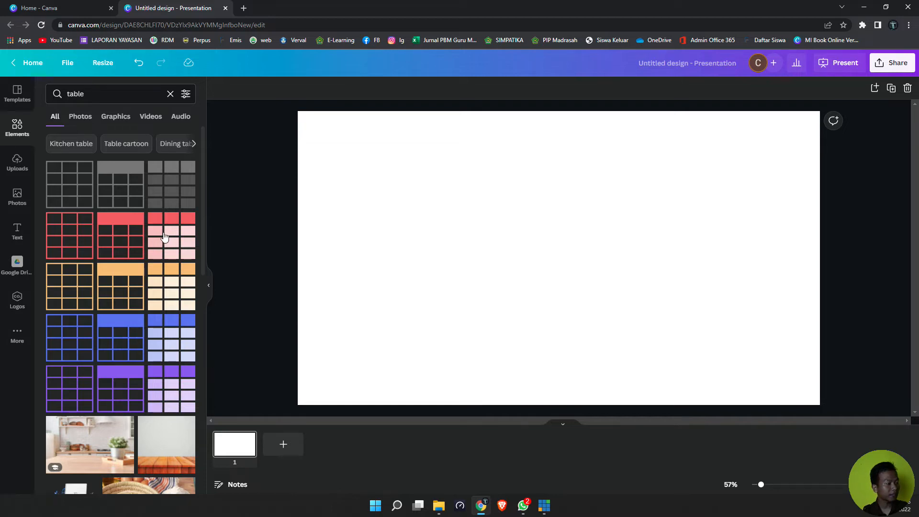
pyautogui.click(129, 240)
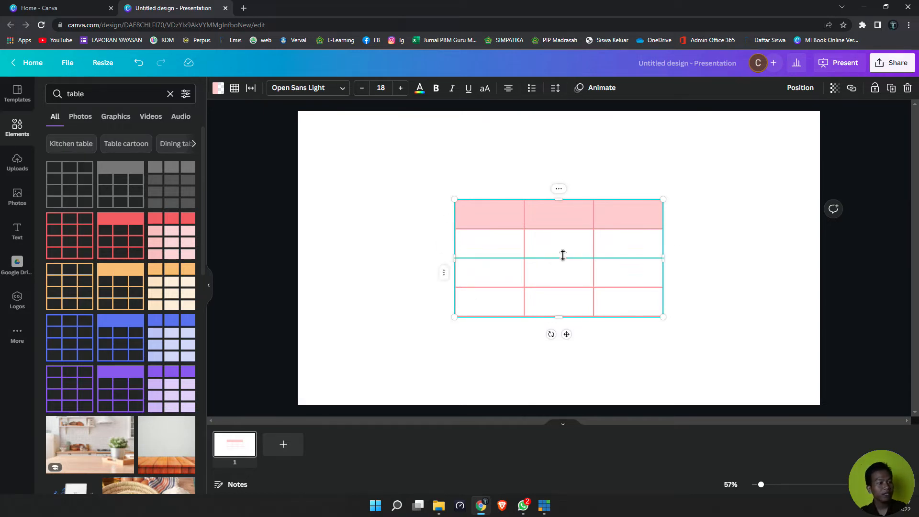
# Move the table to the upper-left part of the page.
pyautogui.click(486, 154)
pyautogui.moveTo(554, 219); pyautogui.dragTo(445, 166)
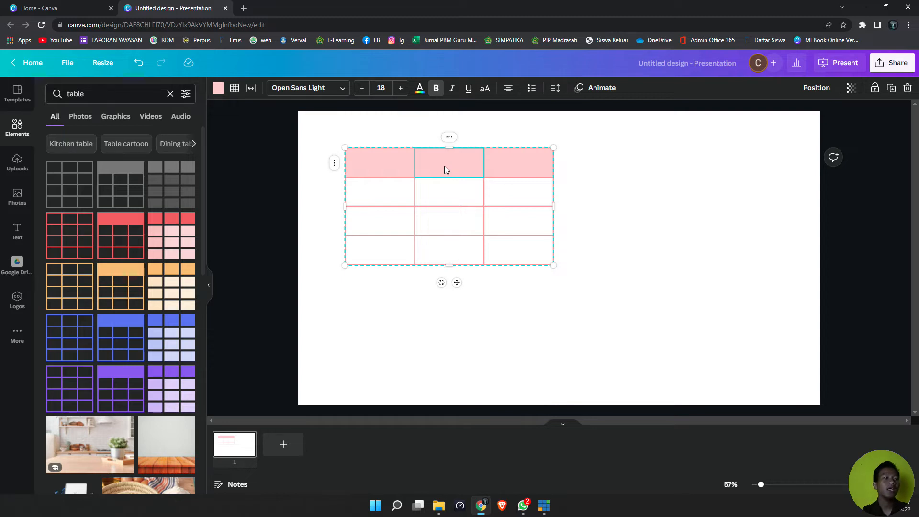
pyautogui.click(588, 182)
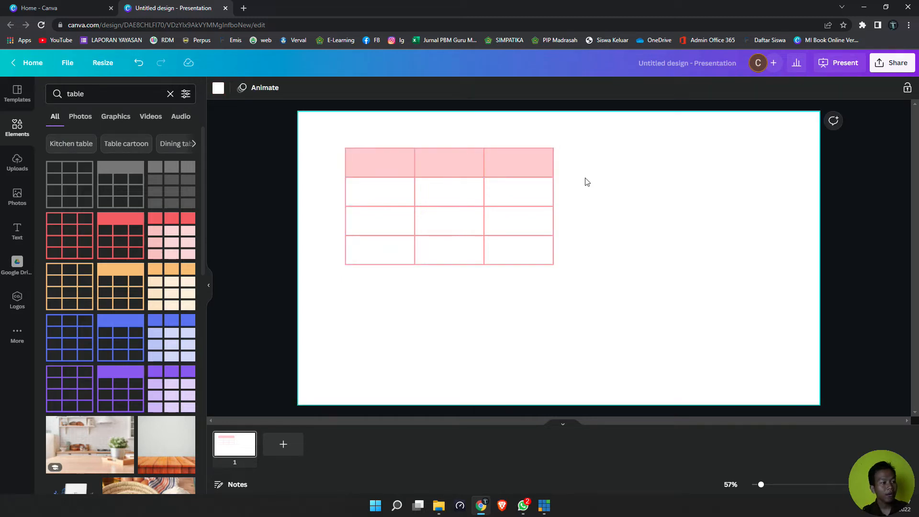
# Add a column before the table's last column and enter 001 in the last header cell.
pyautogui.click(524, 169)
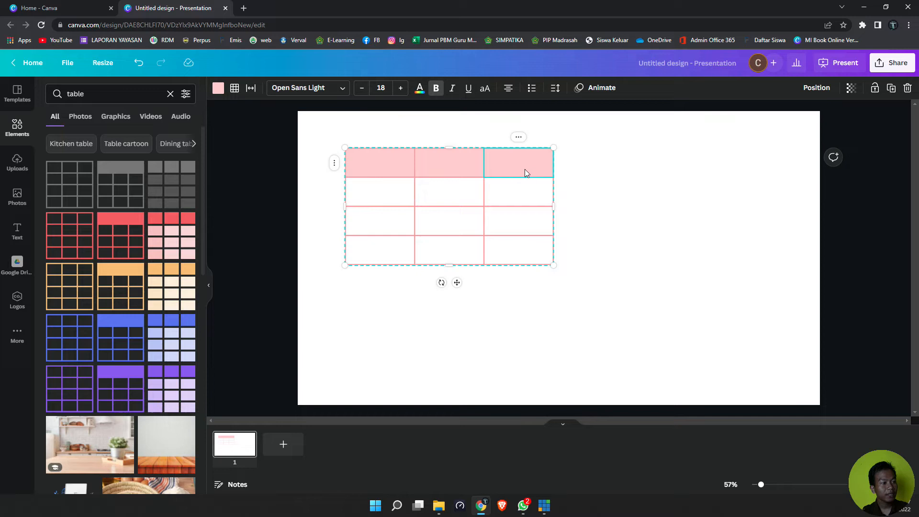
pyautogui.click(519, 138)
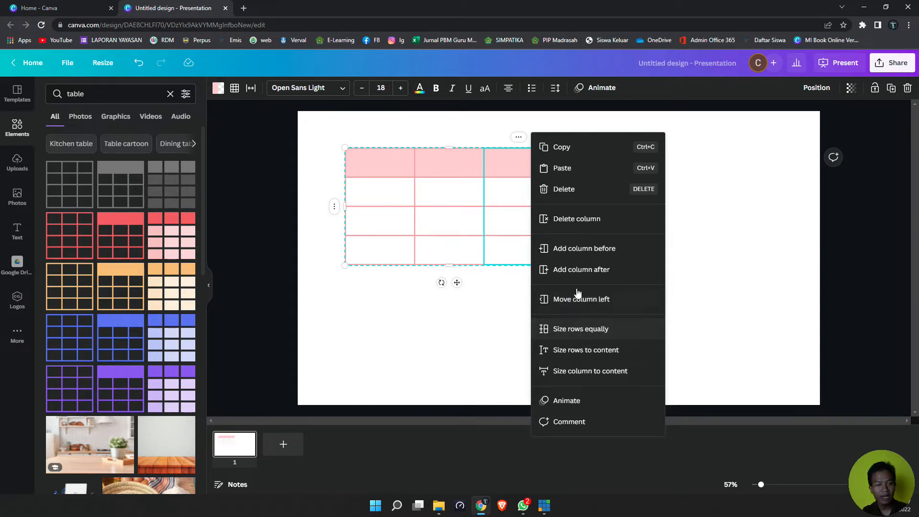
pyautogui.click(568, 250)
pyautogui.doubleClick(519, 166)
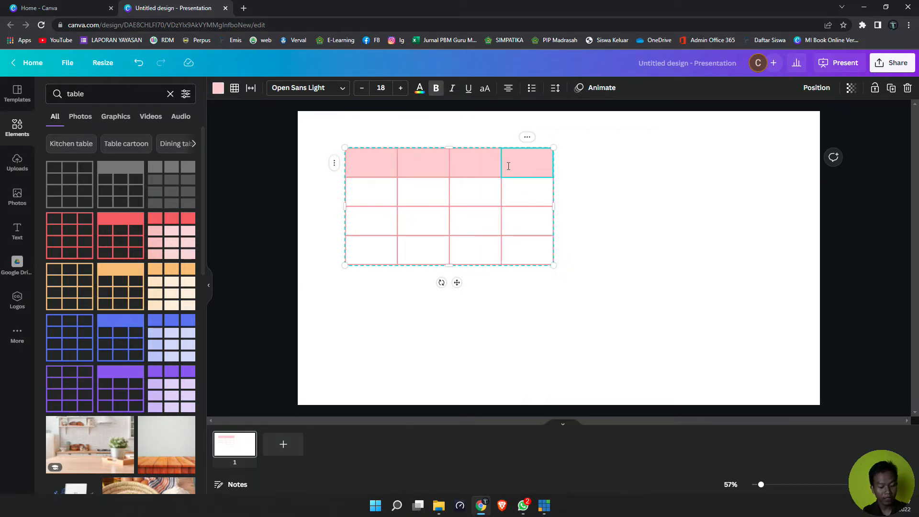
pyautogui.write('001')
# Add one column before and one column after the 001 column.
pyautogui.click(515, 215)
pyautogui.click(528, 138)
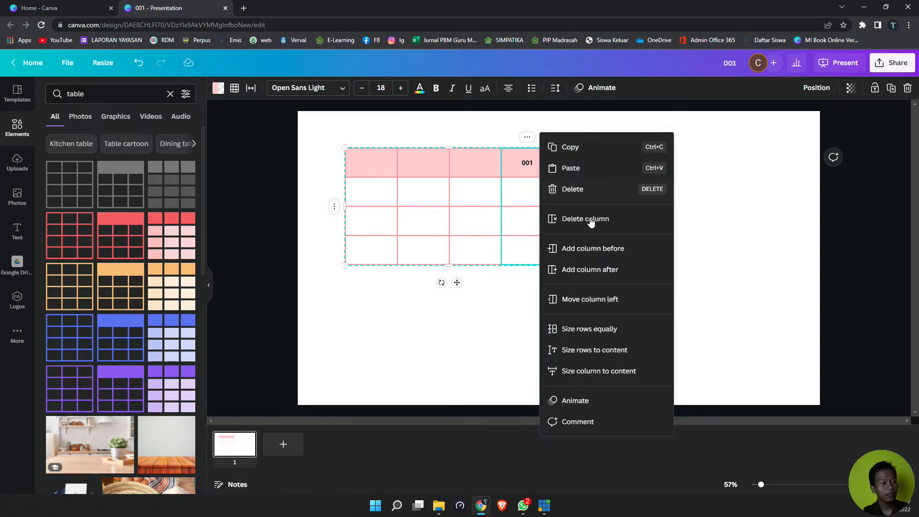
pyautogui.click(601, 250)
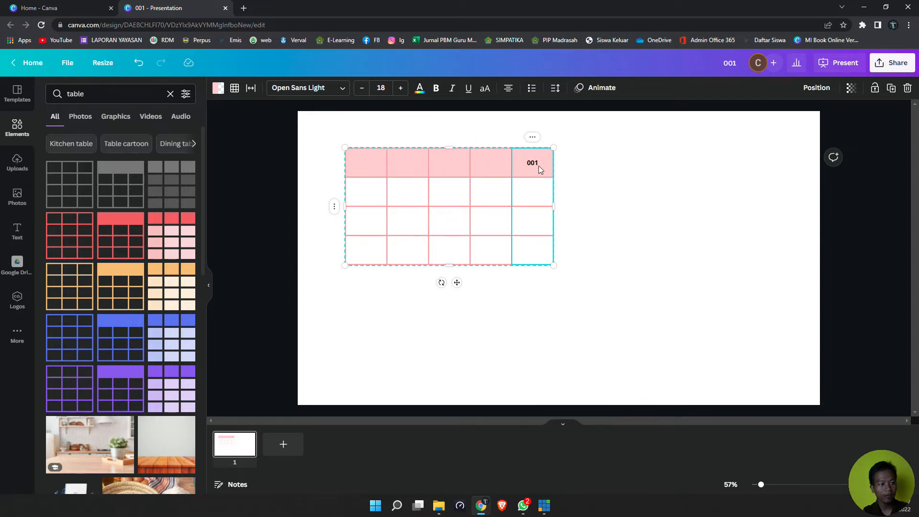
pyautogui.click(534, 142)
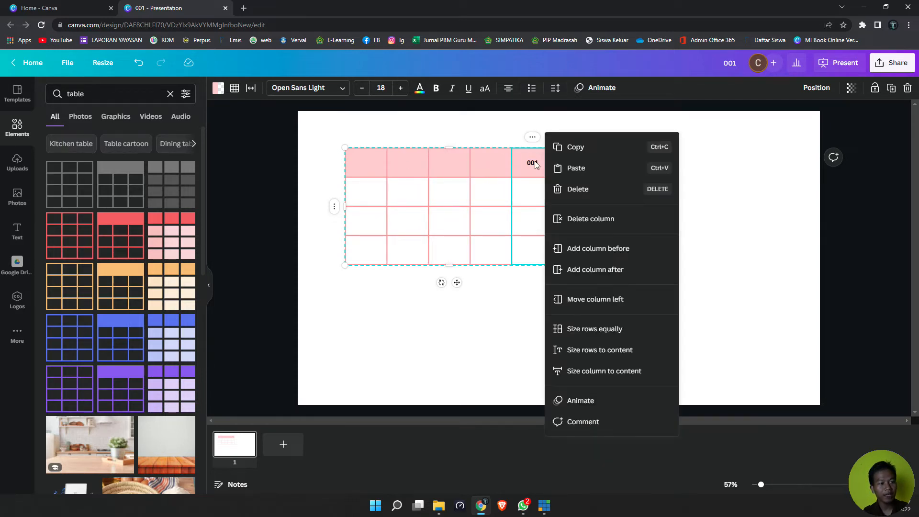
pyautogui.click(599, 268)
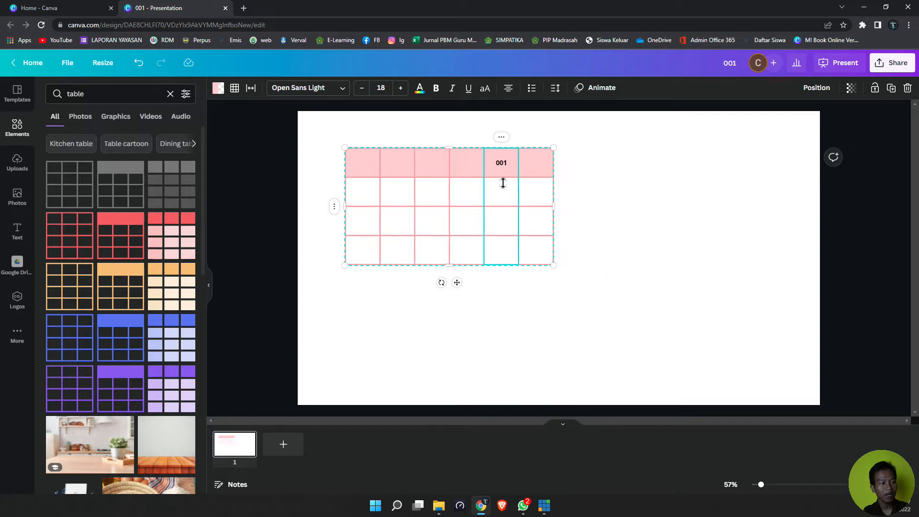
# Enter 002 in the header cell directly before 001.
pyautogui.click(467, 151)
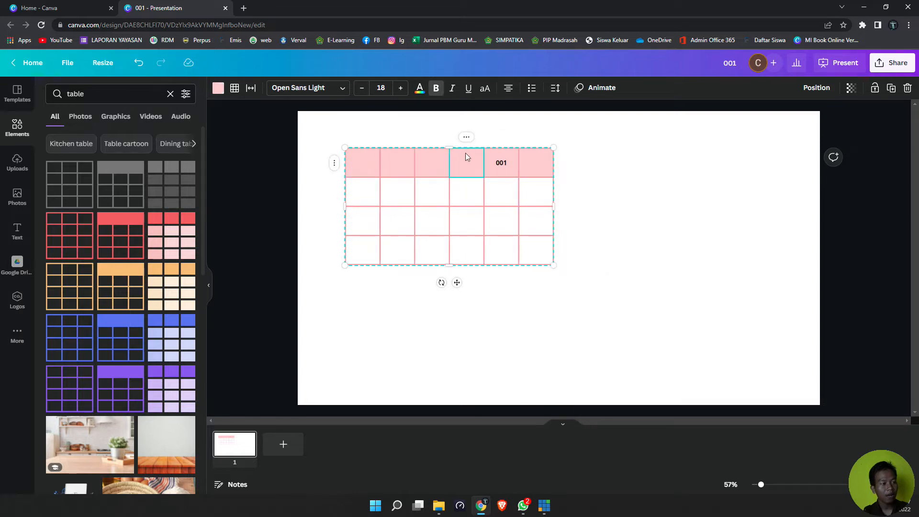
pyautogui.click(468, 162)
pyautogui.write('002')
# Delete the 002 column from the table.
pyautogui.click(472, 198)
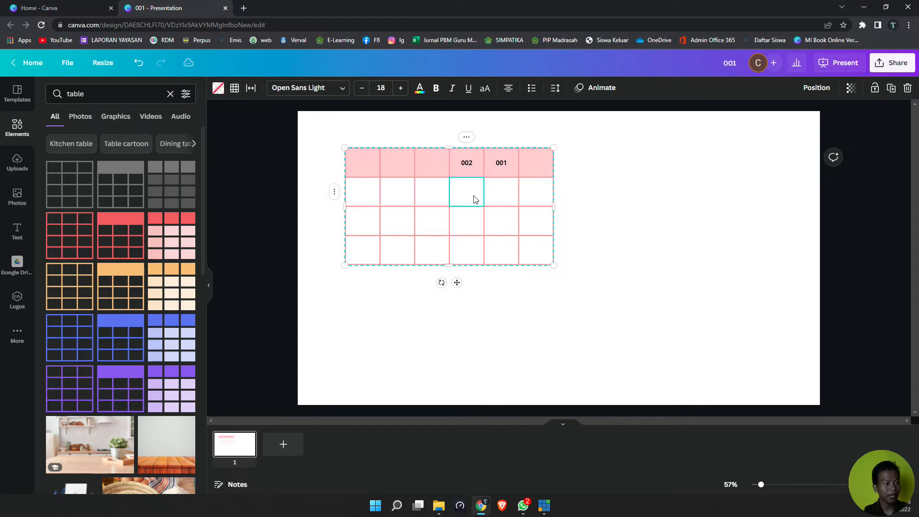
pyautogui.click(468, 139)
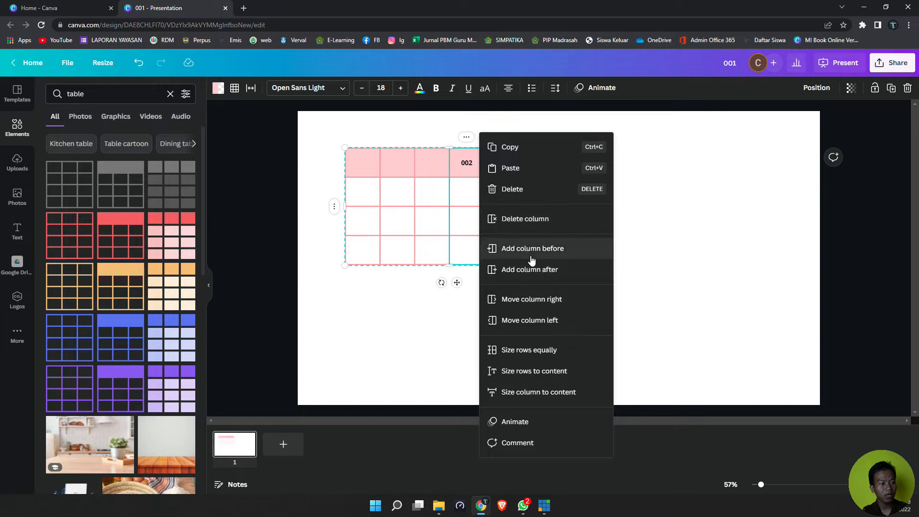
pyautogui.click(513, 220)
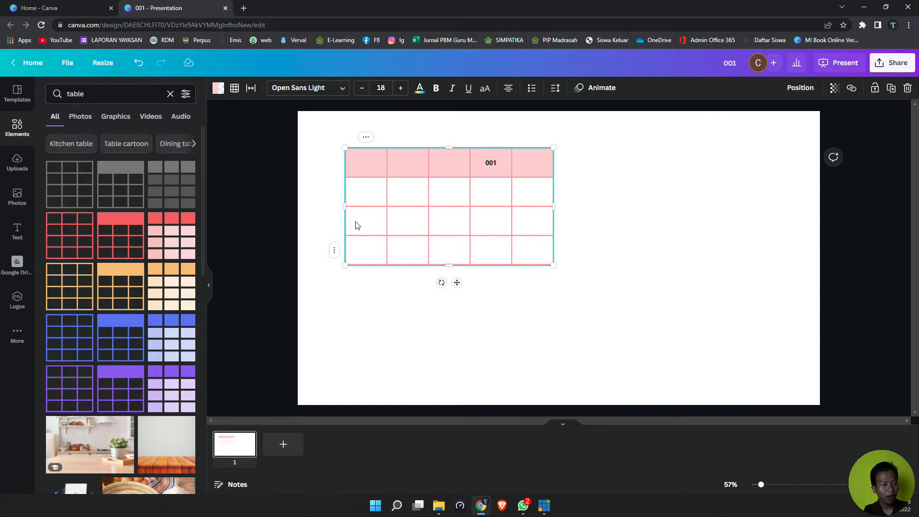
# Add one row before and one row after the row directly below the table's header.
pyautogui.click(334, 193)
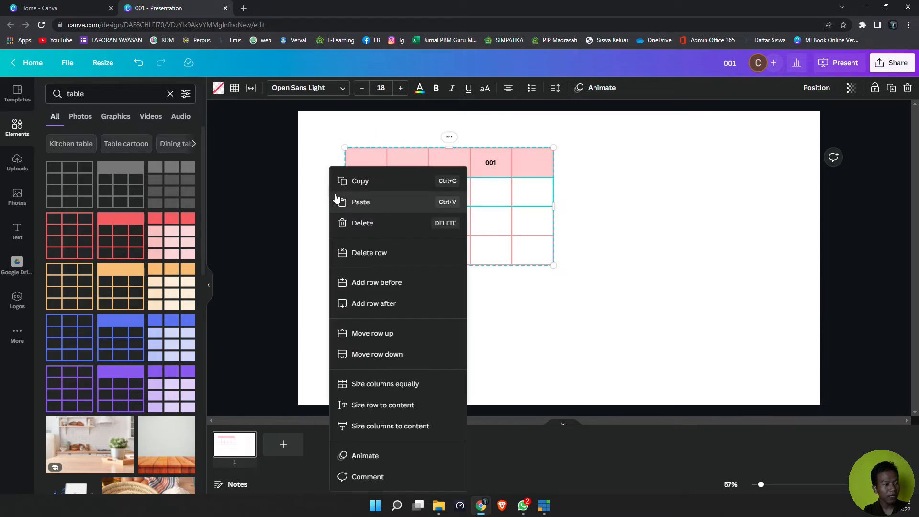
pyautogui.click(485, 228)
pyautogui.moveTo(366, 191)
pyautogui.mouseDown()
pyautogui.moveTo(364, 238)
pyautogui.moveTo(372, 194)
pyautogui.mouseUp()
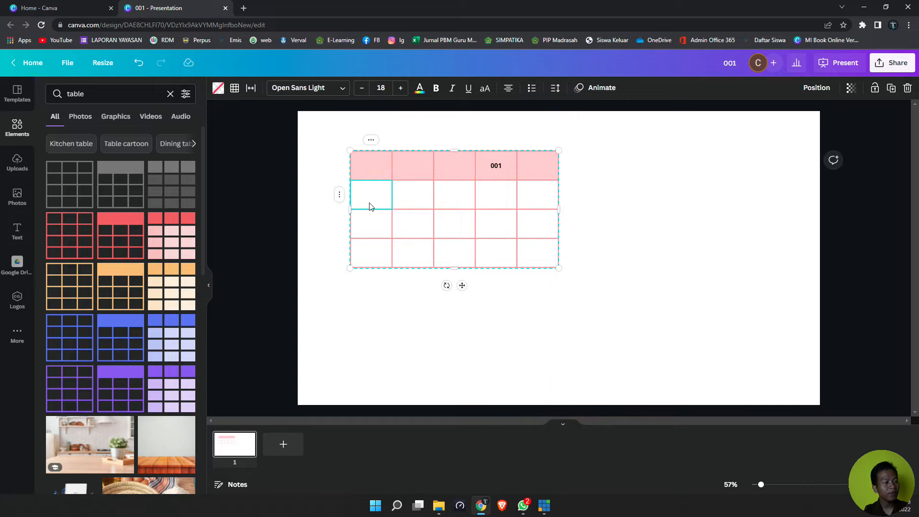
pyautogui.click(340, 195)
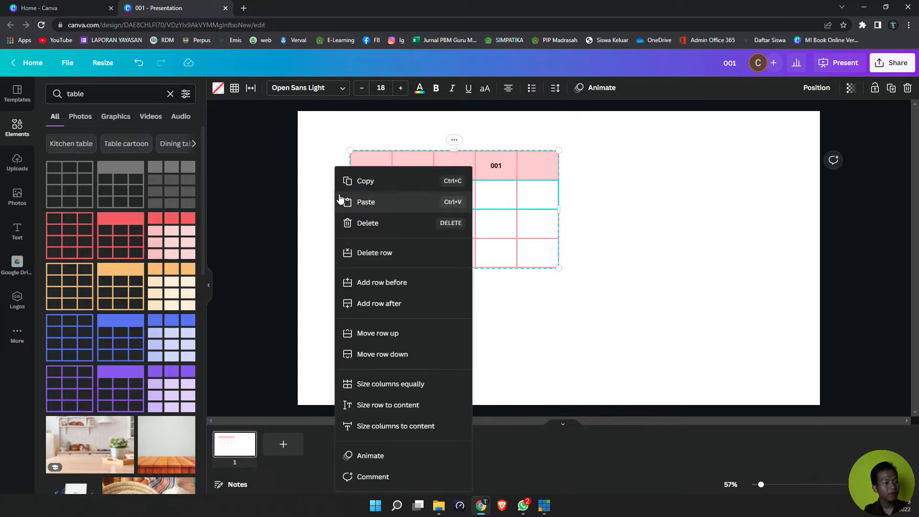
pyautogui.click(367, 282)
pyautogui.click(339, 225)
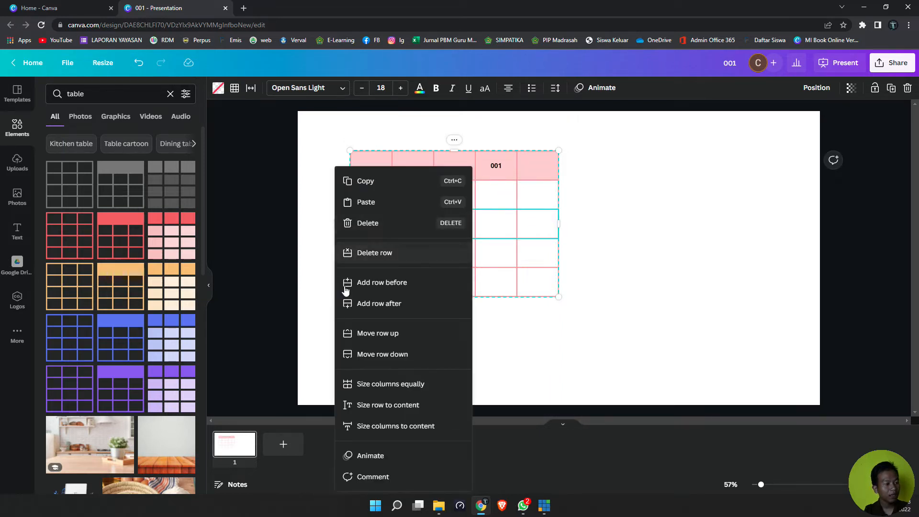
pyautogui.click(355, 302)
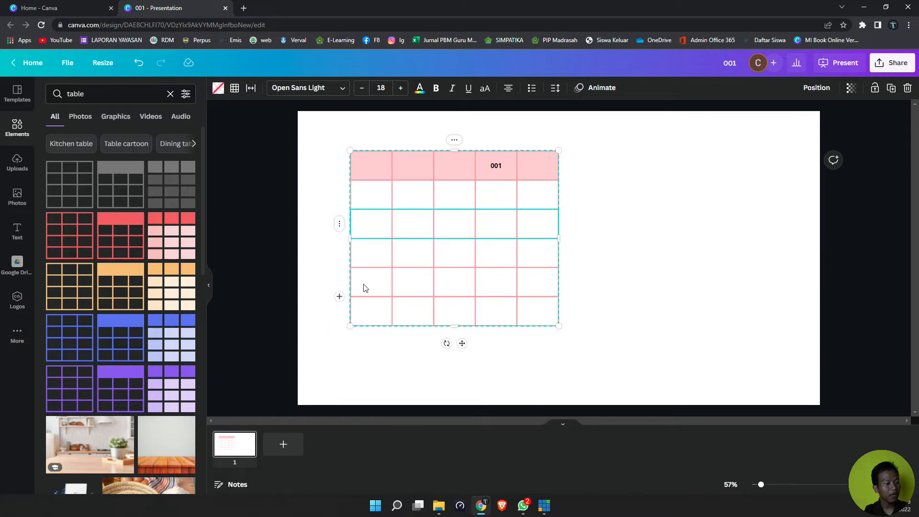
# Enter 007 in the first cell of the table's third row.
pyautogui.click(339, 225)
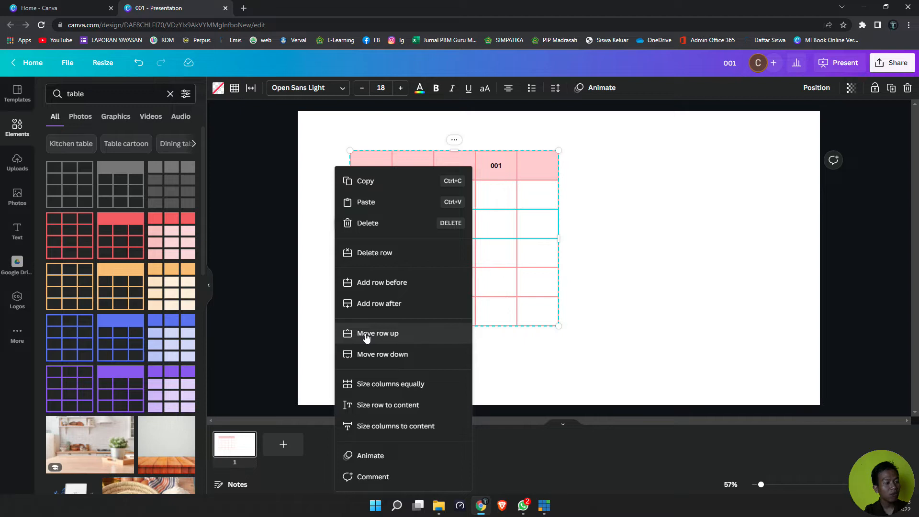
pyautogui.click(516, 250)
pyautogui.click(366, 229)
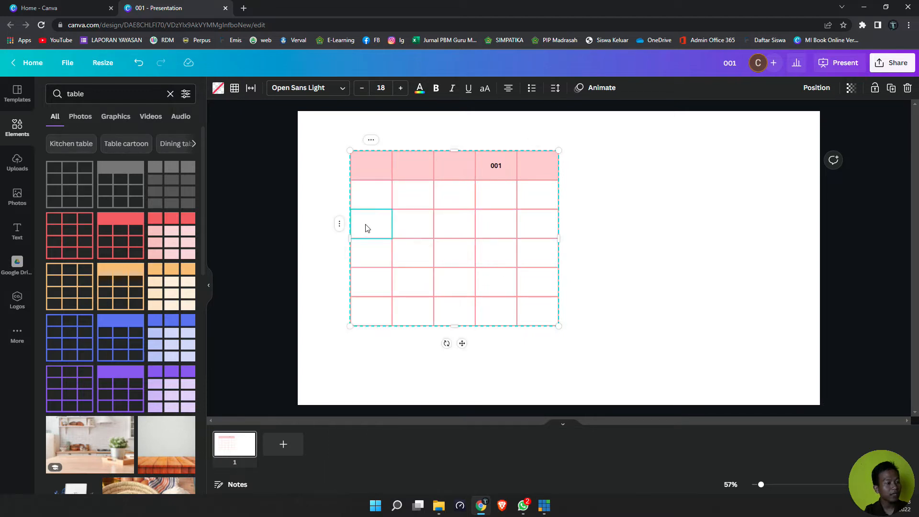
pyautogui.write('007')
pyautogui.click(353, 281)
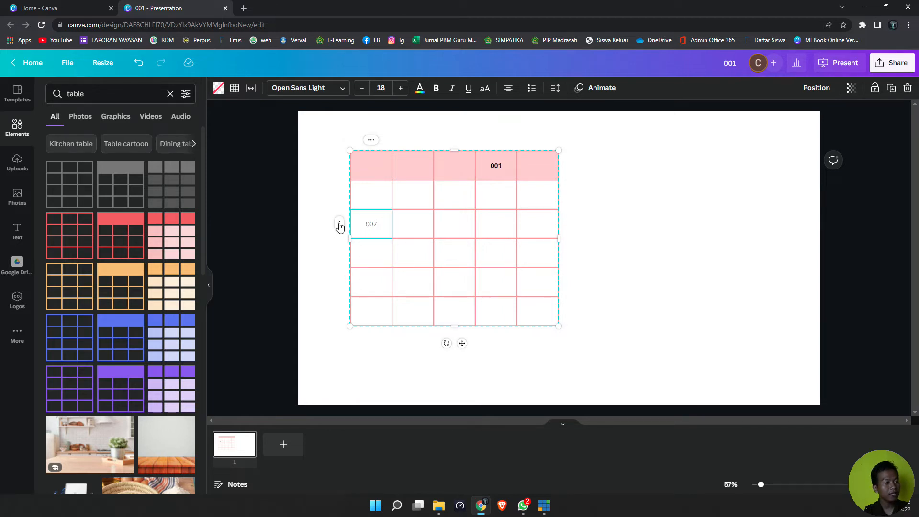
# Move the row containing 007 up so it sits directly below the table's header.
pyautogui.click(340, 226)
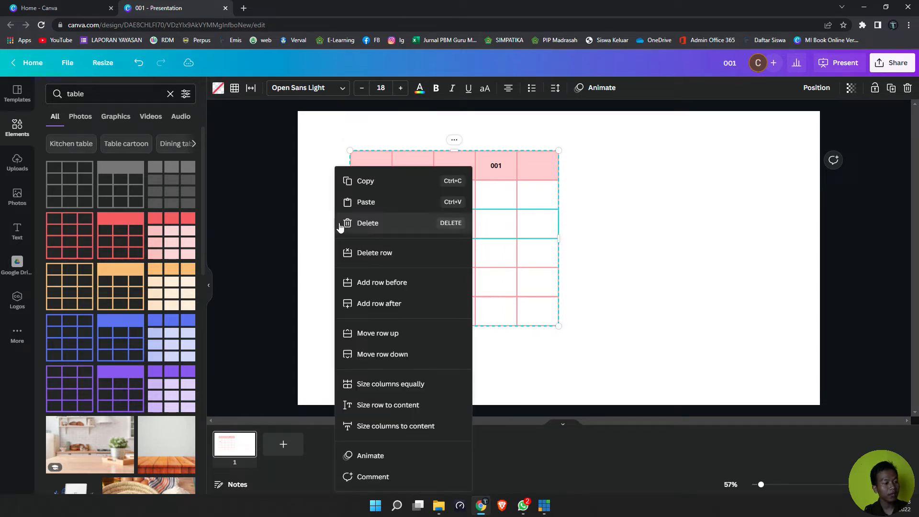
pyautogui.click(383, 335)
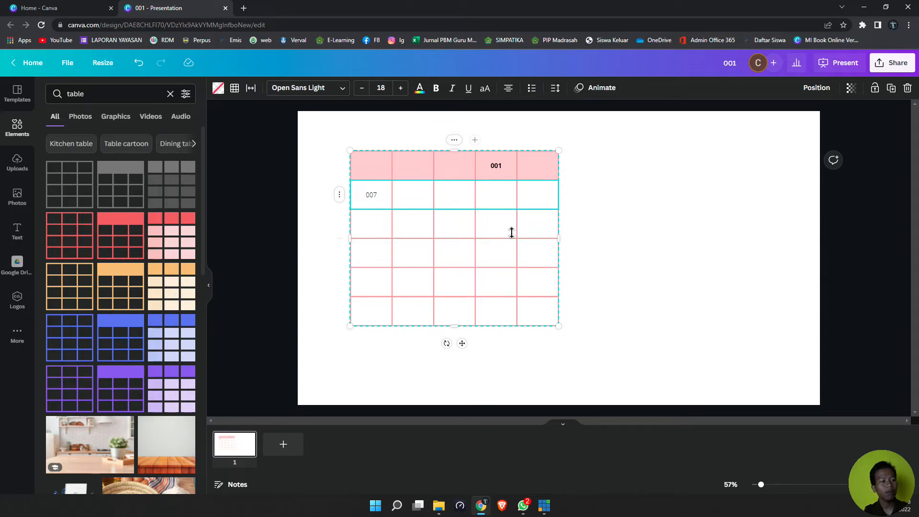
# Widen the table across most of the slide and add a column before its last column.
pyautogui.moveTo(562, 243); pyautogui.dragTo(786, 249)
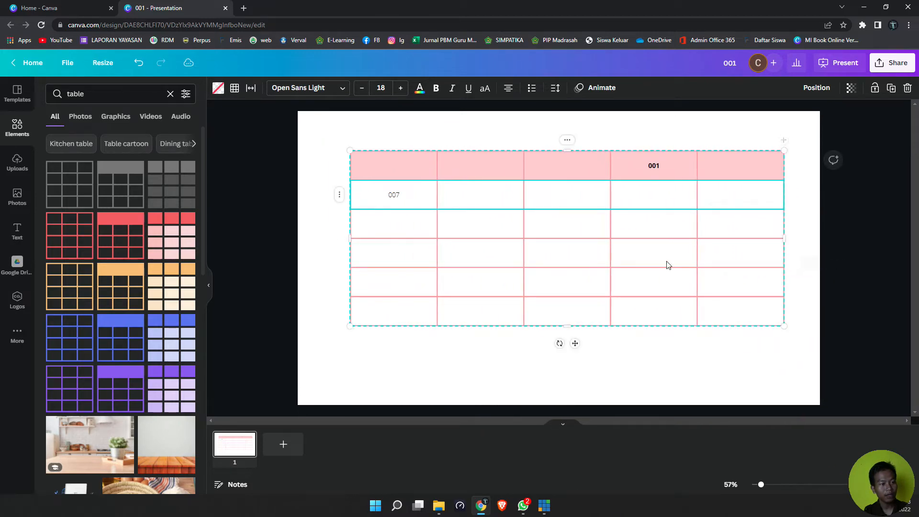
pyautogui.moveTo(437, 175)
pyautogui.mouseDown()
pyautogui.moveTo(390, 176)
pyautogui.moveTo(519, 181)
pyautogui.moveTo(430, 180)
pyautogui.mouseUp()
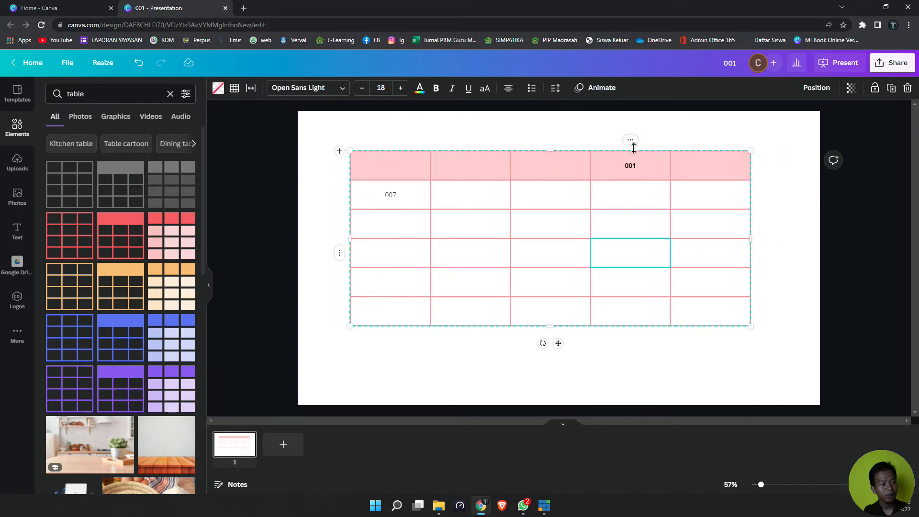
pyautogui.rightClick(730, 165)
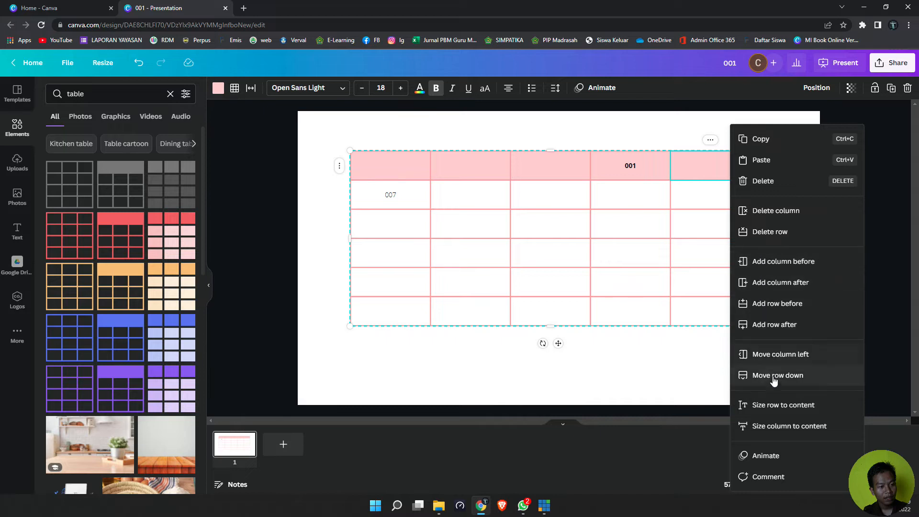
pyautogui.click(764, 262)
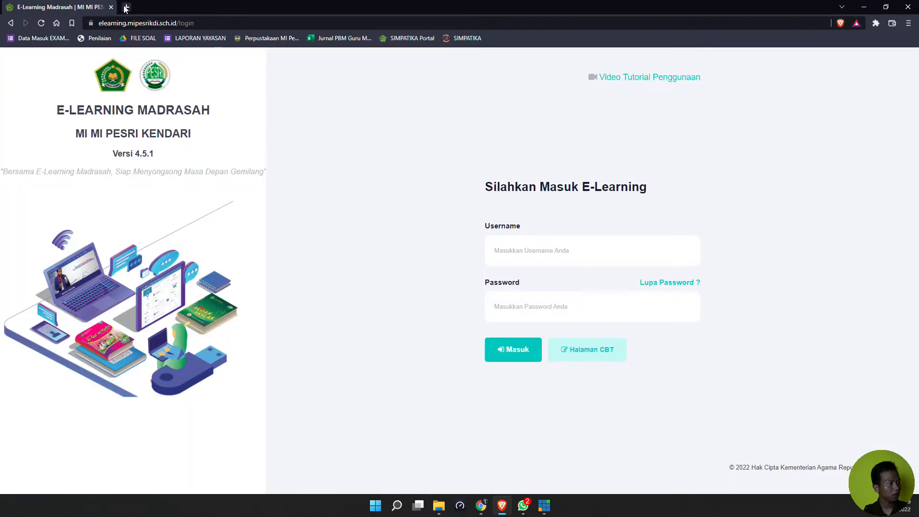
# In the Brave browser, replace the e-learning tab with a new one and open canva.com.
pyautogui.click(126, 7)
pyautogui.click(111, 7)
pyautogui.click(113, 20)
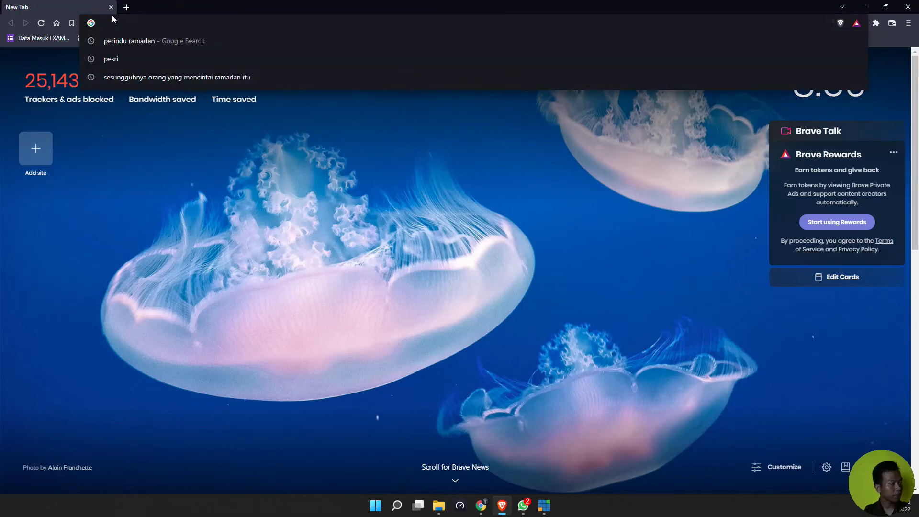
pyautogui.write('canva.com')
pyautogui.press('Return')
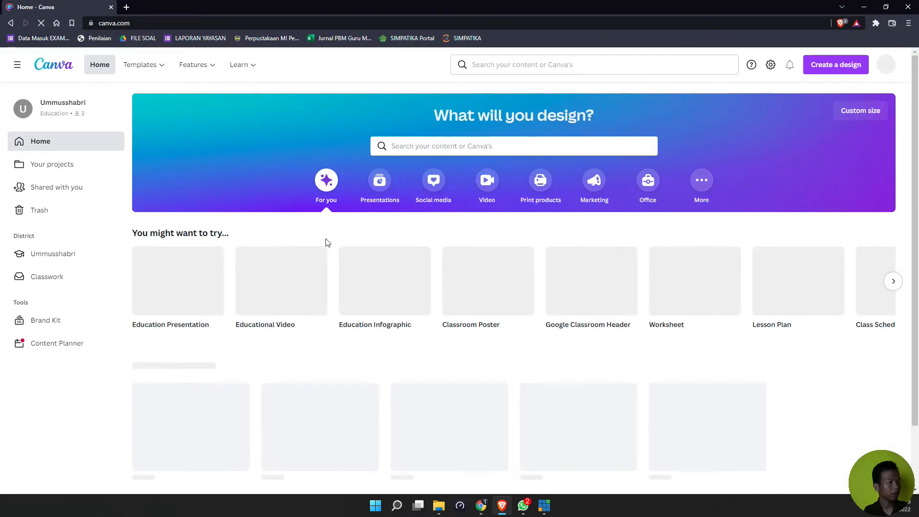
# Open the Catatan design from the recent designs and bring its tab to the front.
pyautogui.scroll(-4, 363, 387)
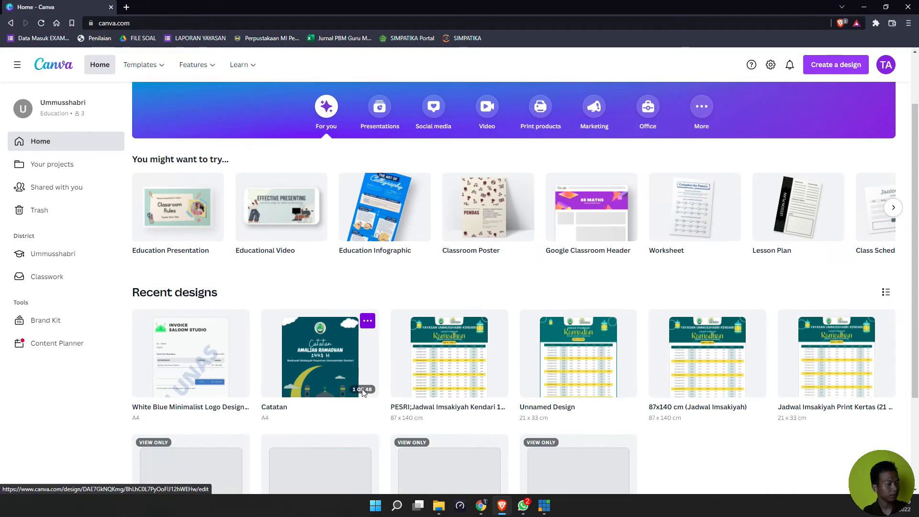
pyautogui.scroll(-1, 316, 345)
pyautogui.scroll(2, 373, 316)
pyautogui.scroll(-2, 431, 319)
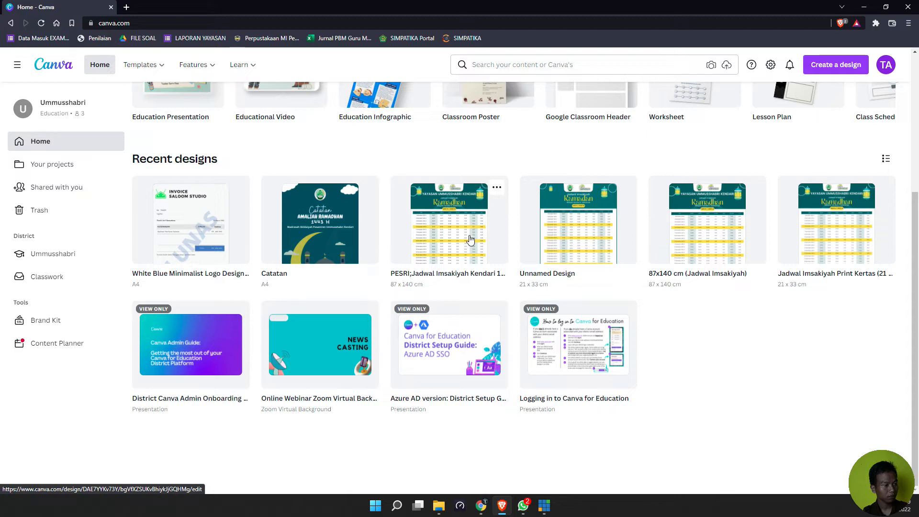
pyautogui.click(316, 227)
pyautogui.click(165, 6)
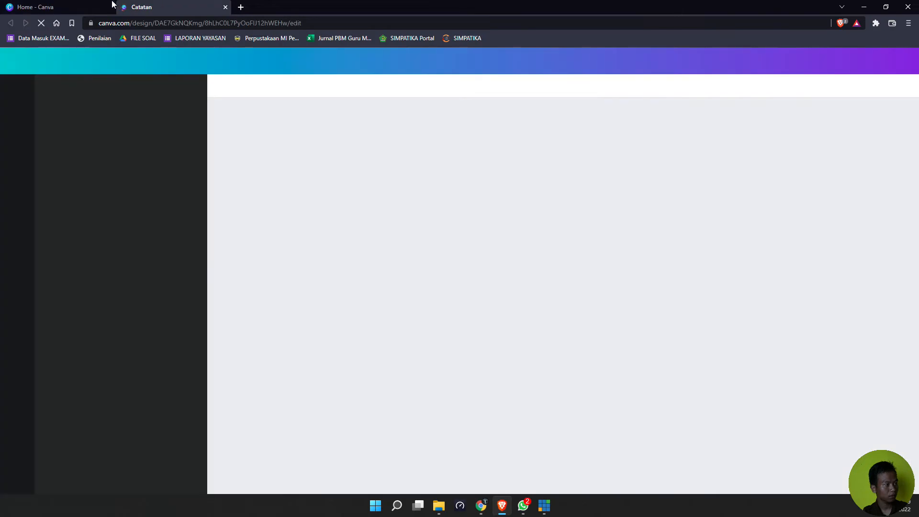
pyautogui.click(112, 5)
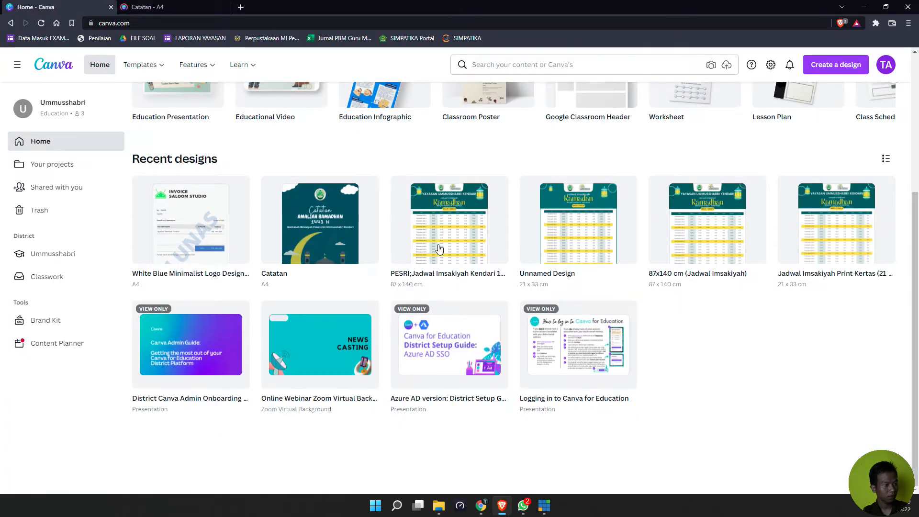
pyautogui.click(161, 6)
# On page 5 of Catatan, add a column before the Dzuhur column in the Absen Sholat table.
pyautogui.scroll(-15, 693, 340)
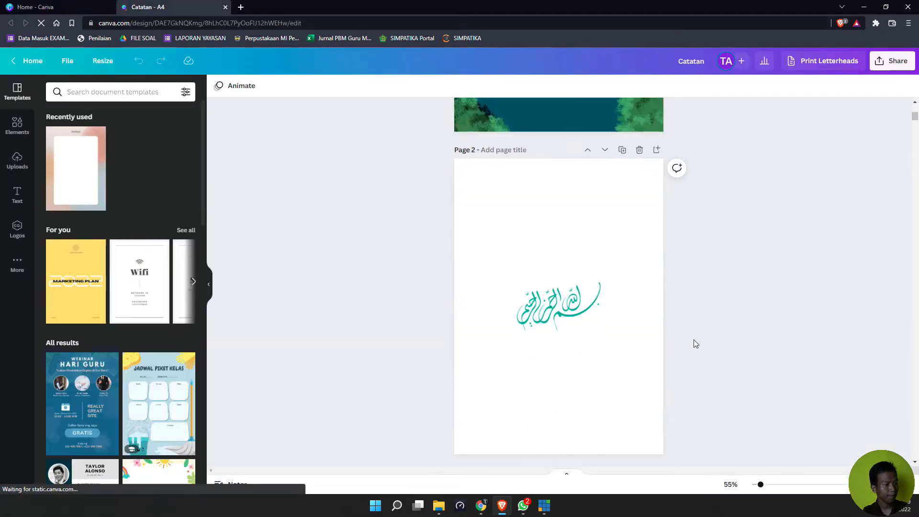
pyautogui.scroll(-9, 701, 334)
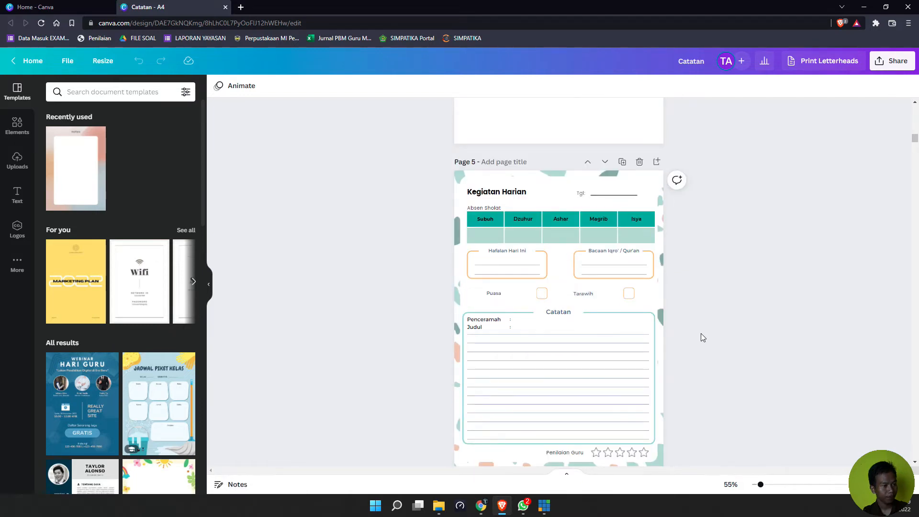
pyautogui.click(535, 226)
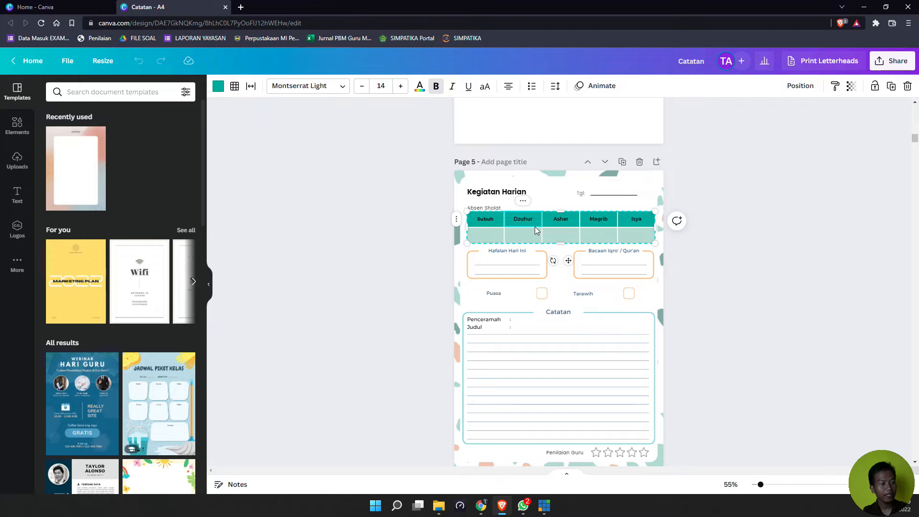
pyautogui.moveTo(762, 488); pyautogui.dragTo(774, 485)
pyautogui.scroll(2, 786, 368)
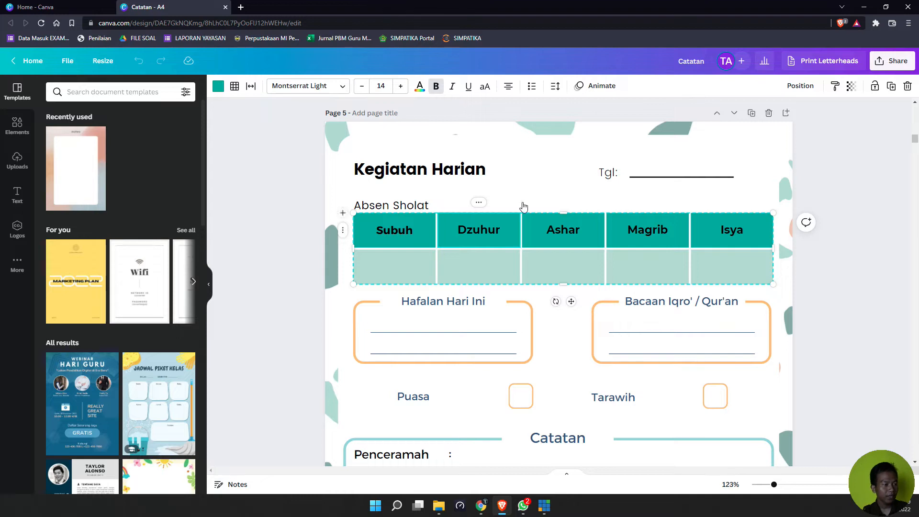
pyautogui.click(479, 203)
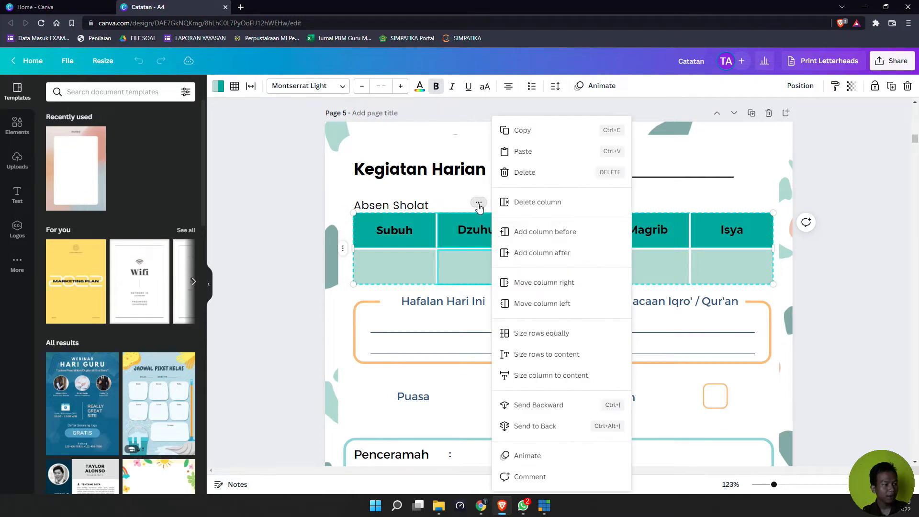
pyautogui.click(542, 234)
# Narrow the Subuh column slightly by shifting its border with the new empty column.
pyautogui.click(449, 232)
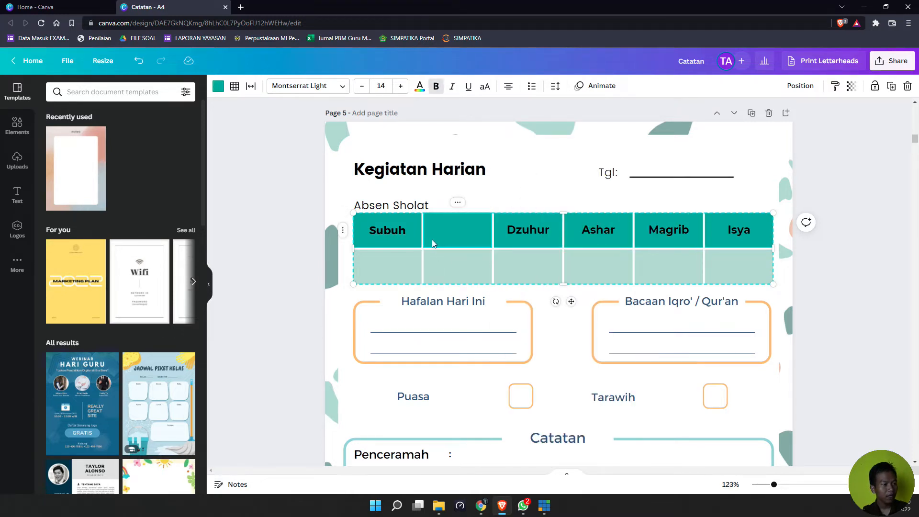
pyautogui.moveTo(425, 235); pyautogui.dragTo(404, 240)
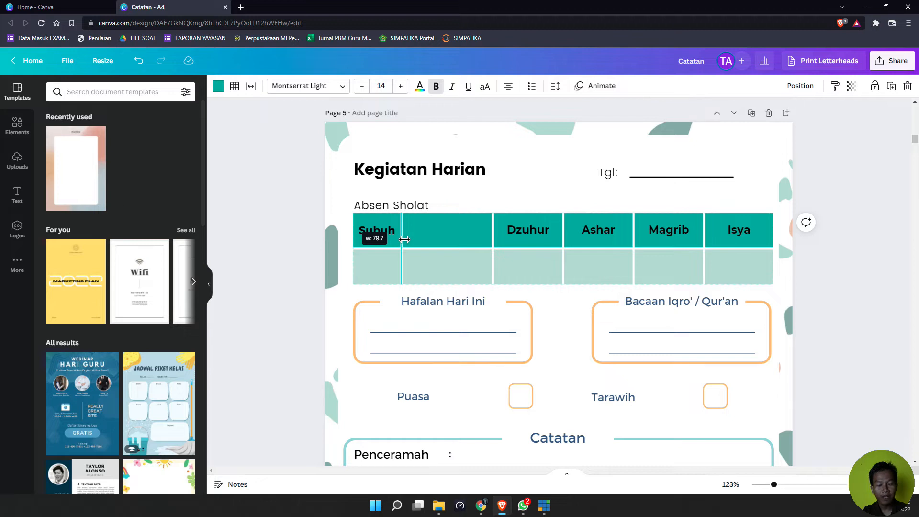
pyautogui.moveTo(404, 239)
pyautogui.mouseDown()
pyautogui.moveTo(436, 238)
pyautogui.moveTo(388, 240)
pyautogui.moveTo(415, 240)
pyautogui.mouseUp()
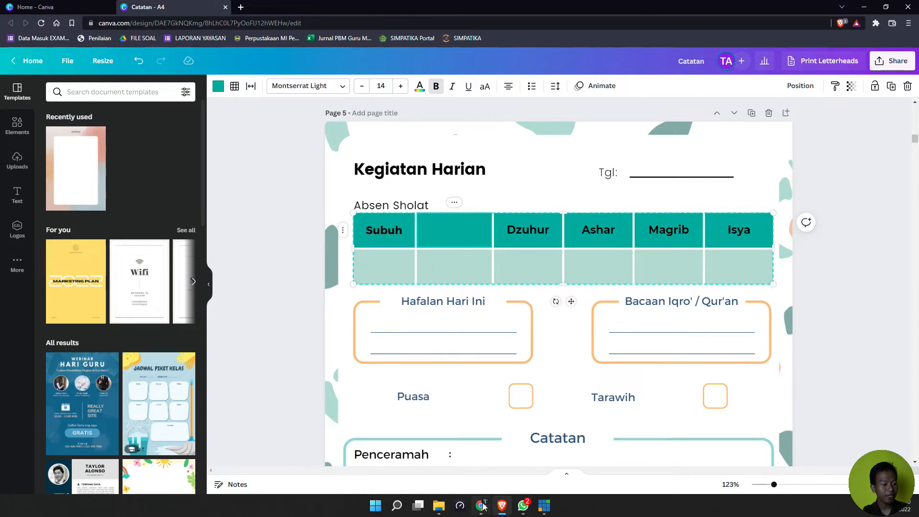
# Switch to the 001 presentation in Chrome and narrow the table's first column.
pyautogui.click(481, 507)
pyautogui.moveTo(417, 172); pyautogui.dragTo(389, 169)
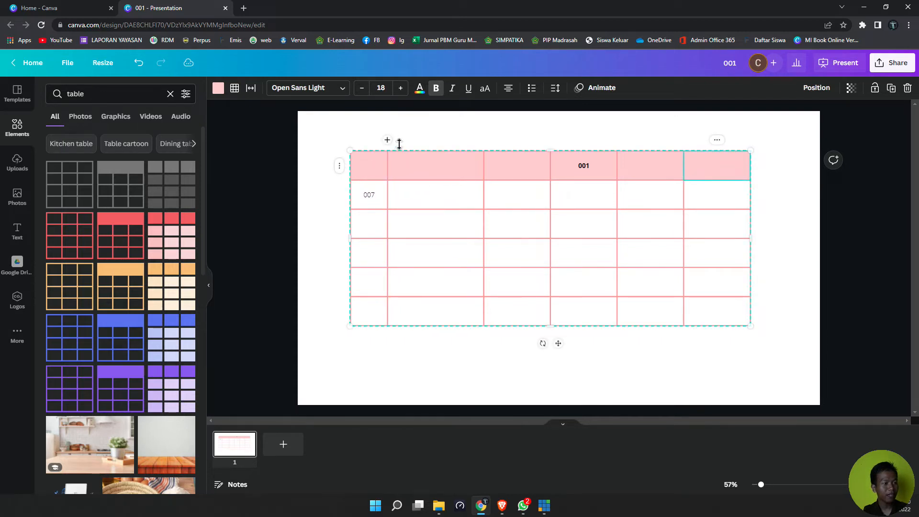
pyautogui.click(402, 127)
pyautogui.click(390, 171)
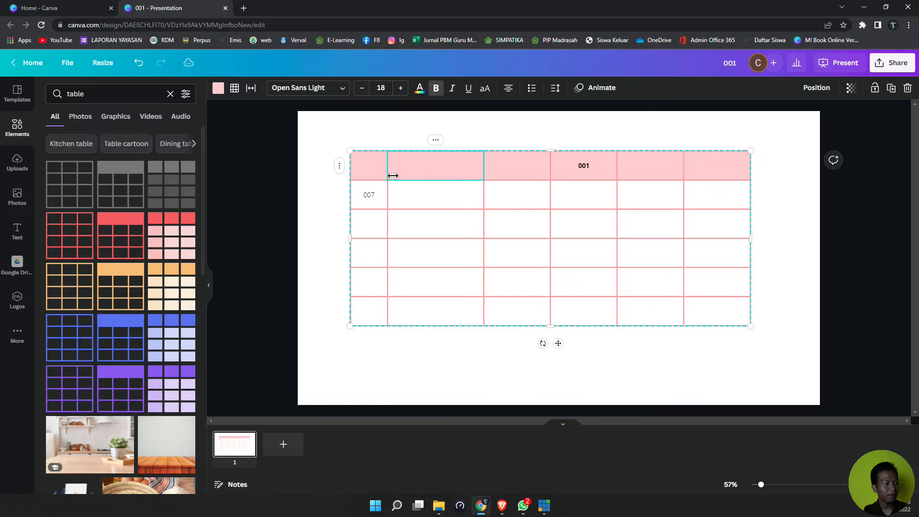
# Make the table's columns uneven by widening the first and last columns and narrowing the four between them.
pyautogui.moveTo(390, 171); pyautogui.dragTo(474, 182)
pyautogui.moveTo(553, 174); pyautogui.dragTo(499, 169)
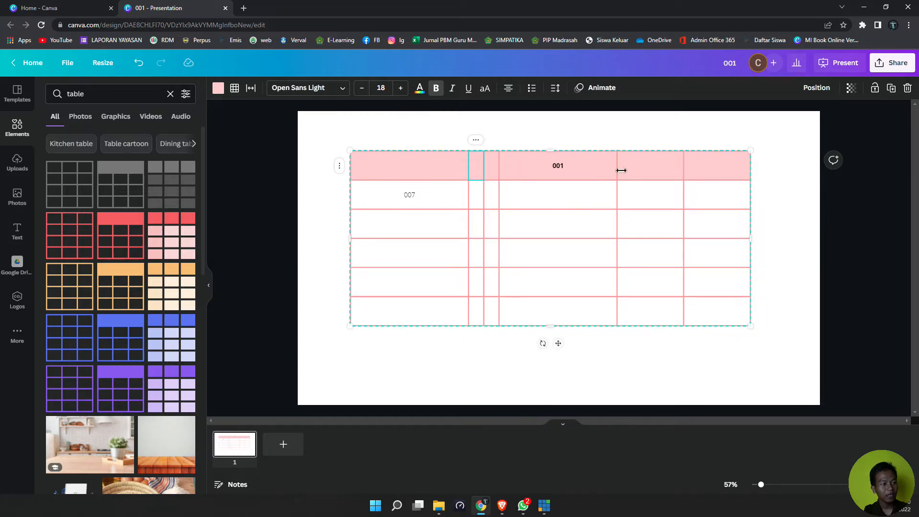
pyautogui.moveTo(582, 172); pyautogui.dragTo(519, 170)
pyautogui.moveTo(683, 171); pyautogui.dragTo(540, 175)
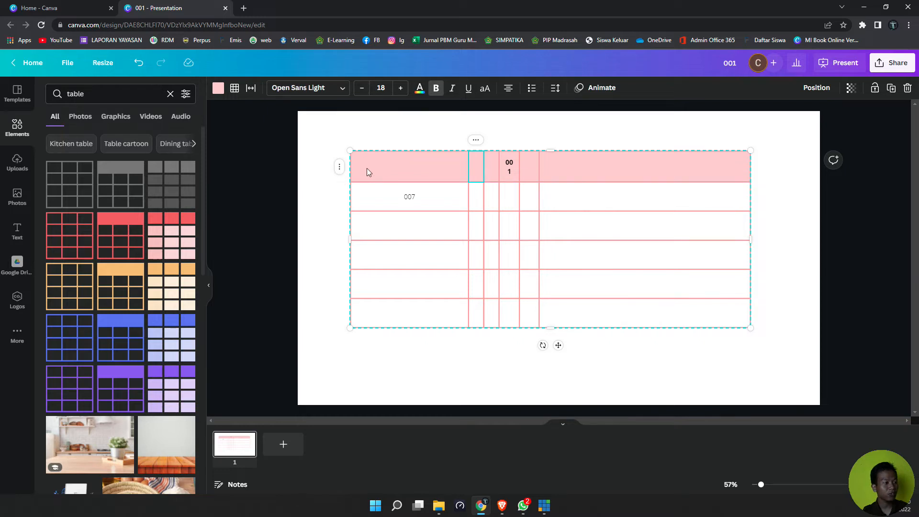
# Try to size the table's last column to its content.
pyautogui.rightClick(391, 174)
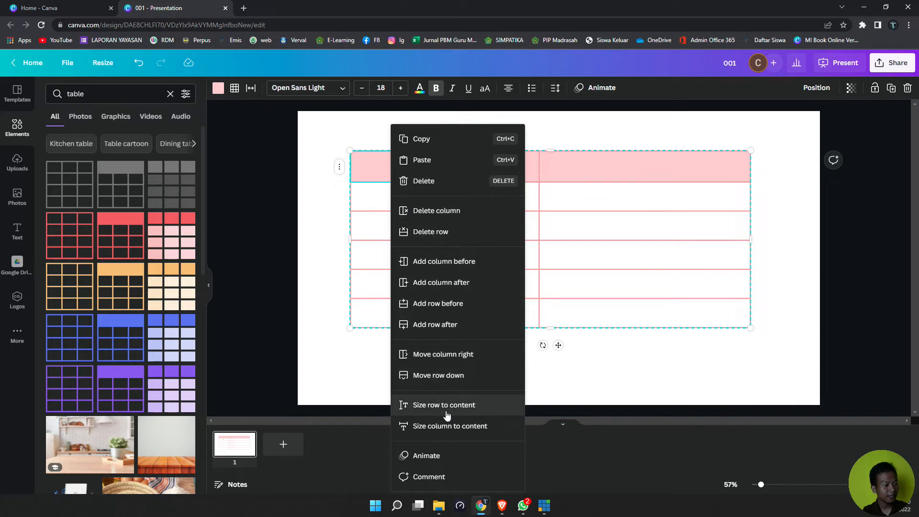
pyautogui.click(578, 232)
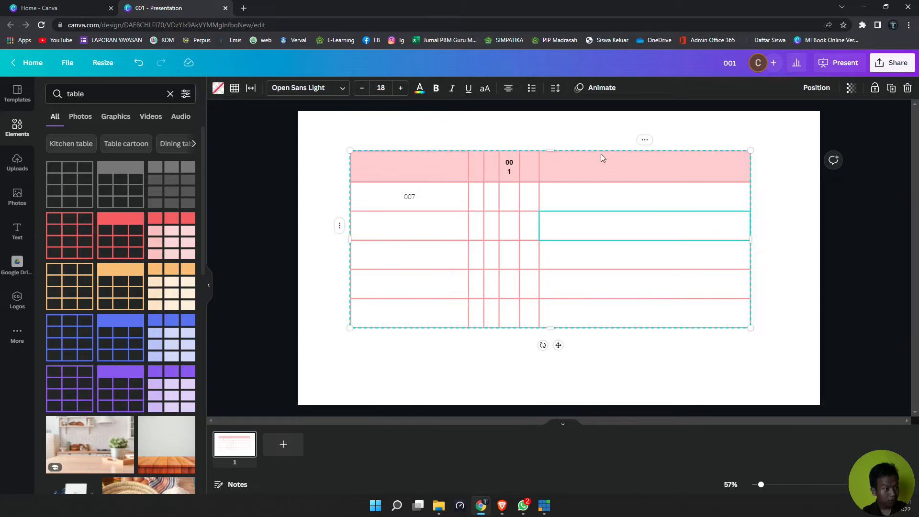
pyautogui.rightClick(558, 158)
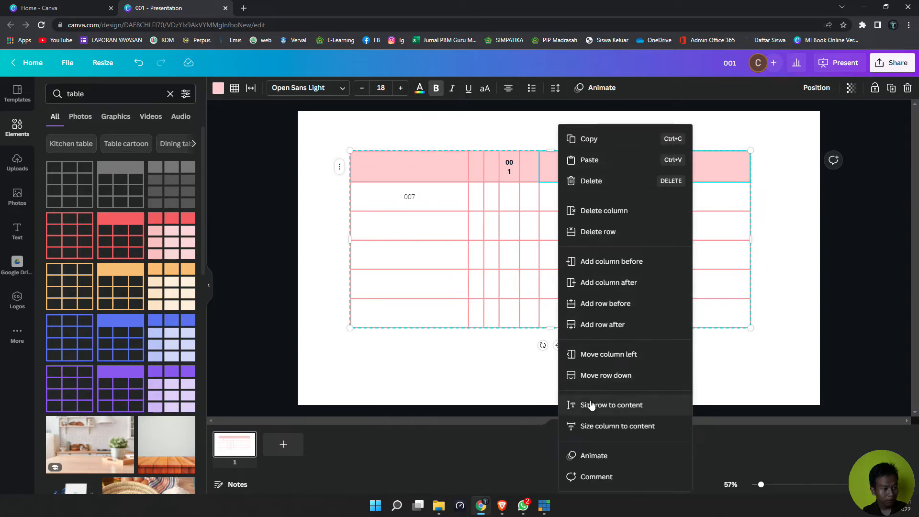
pyautogui.click(594, 427)
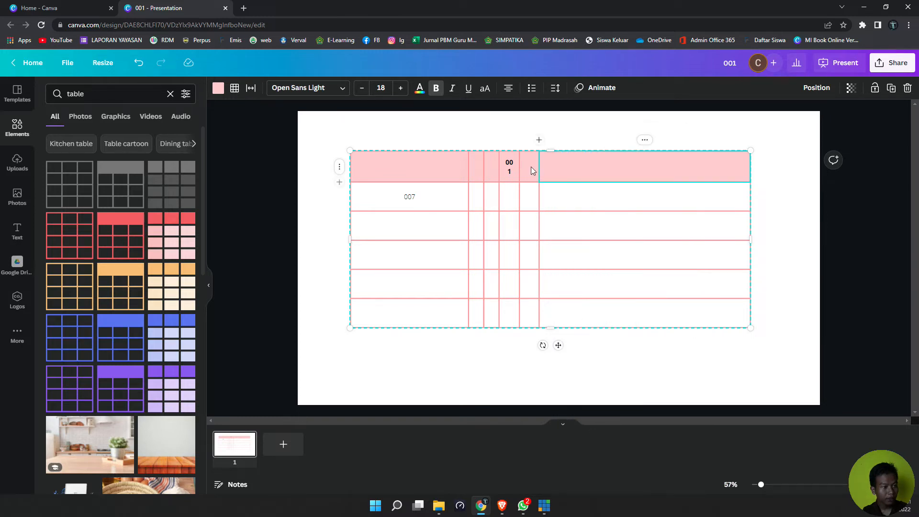
pyautogui.rightClick(498, 164)
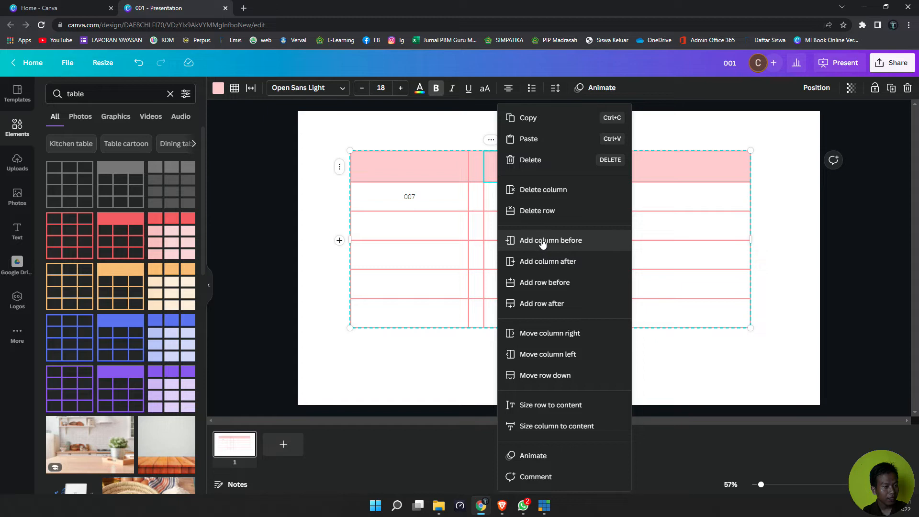
pyautogui.click(410, 259)
# Size all the table's columns equally.
pyautogui.click(340, 260)
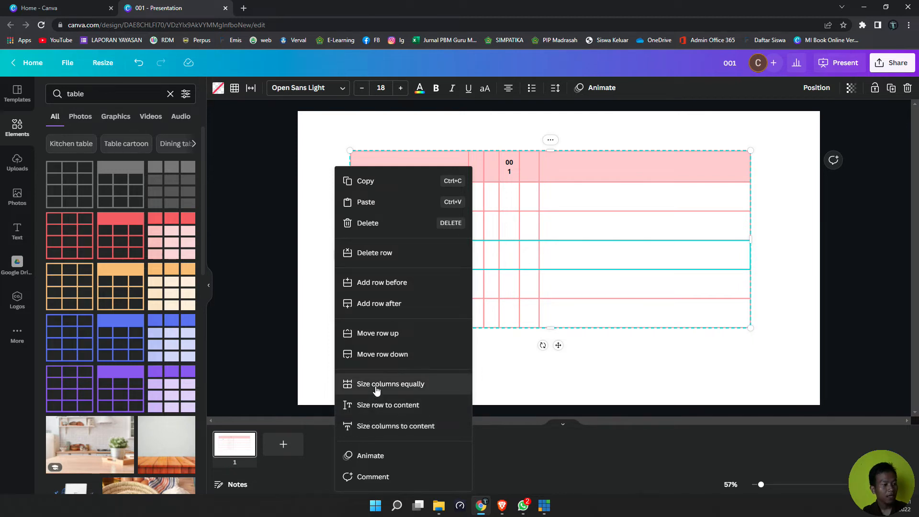
pyautogui.click(679, 230)
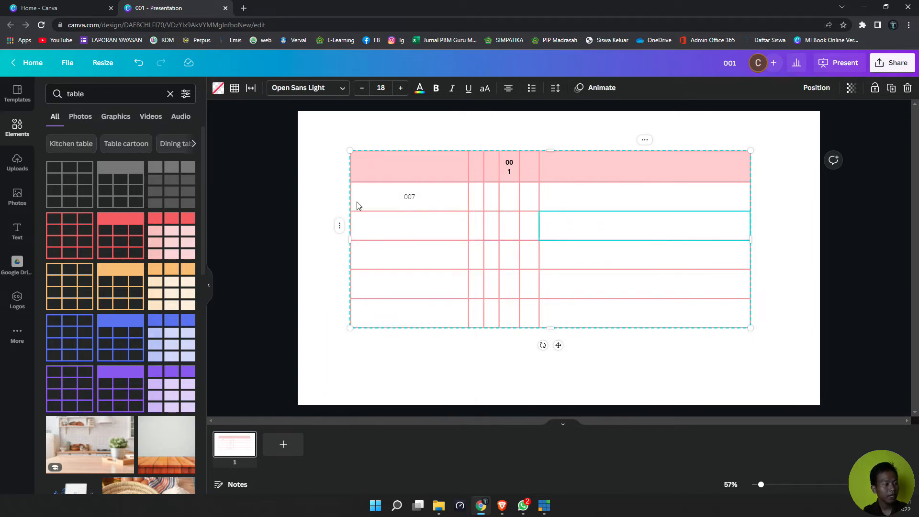
pyautogui.click(341, 228)
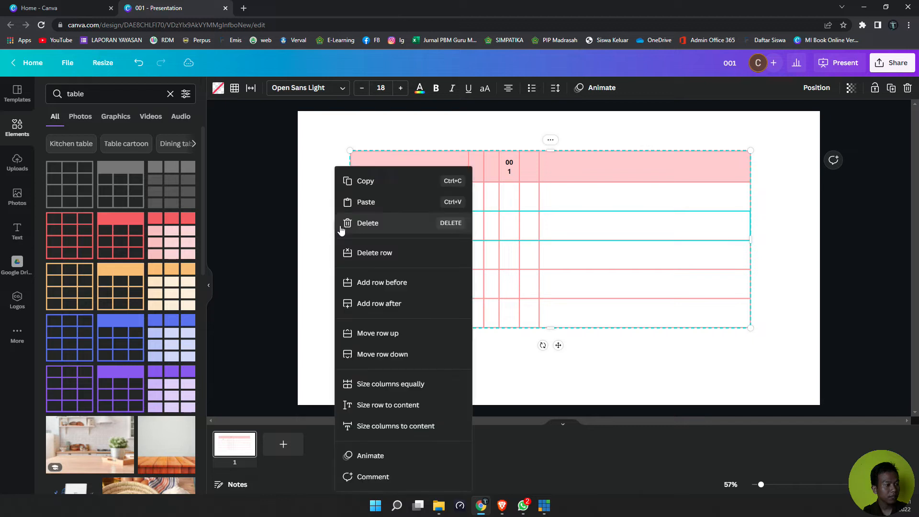
pyautogui.click(372, 390)
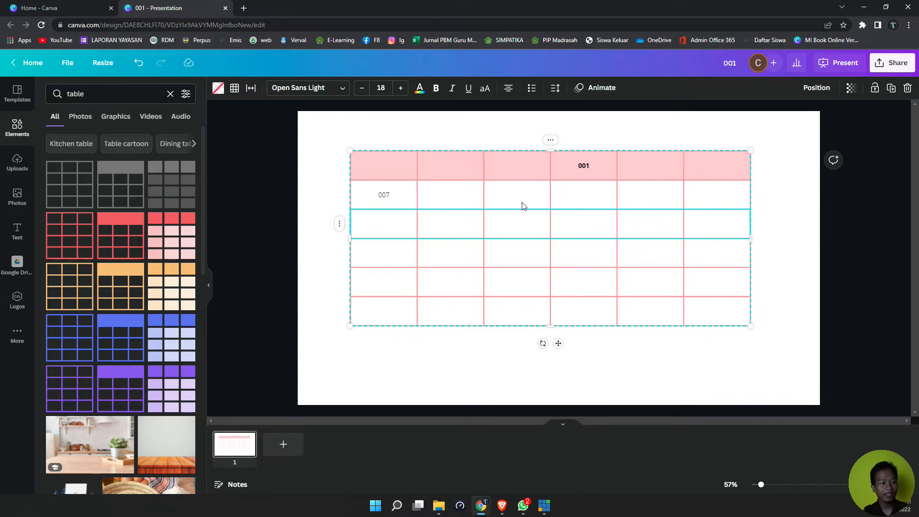
# Widen all the table's columns together from the first column's border so the table nearly reaches the slide's right edge.
pyautogui.moveTo(417, 195)
pyautogui.mouseDown()
pyautogui.moveTo(390, 195)
pyautogui.moveTo(464, 194)
pyautogui.moveTo(428, 195)
pyautogui.mouseUp()
pyautogui.click(435, 118)
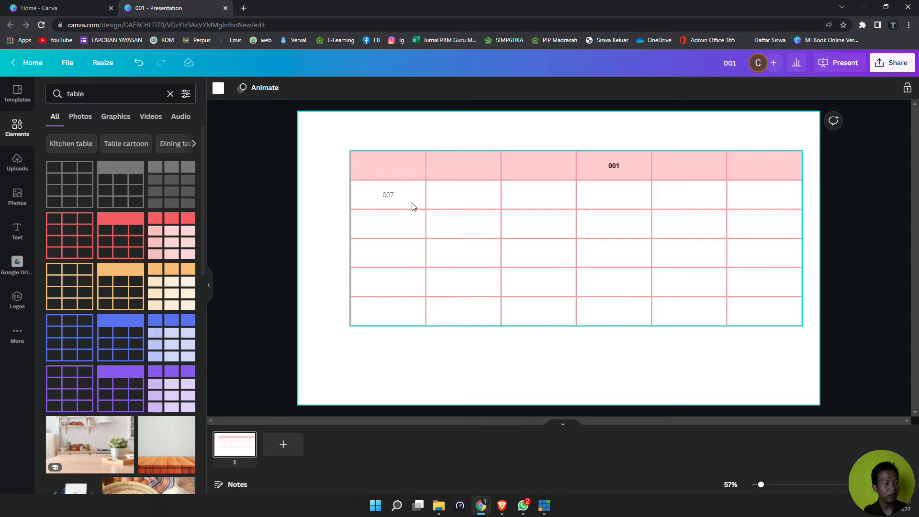
pyautogui.moveTo(427, 201)
pyautogui.mouseDown()
pyautogui.moveTo(404, 195)
pyautogui.moveTo(428, 195)
pyautogui.mouseUp()
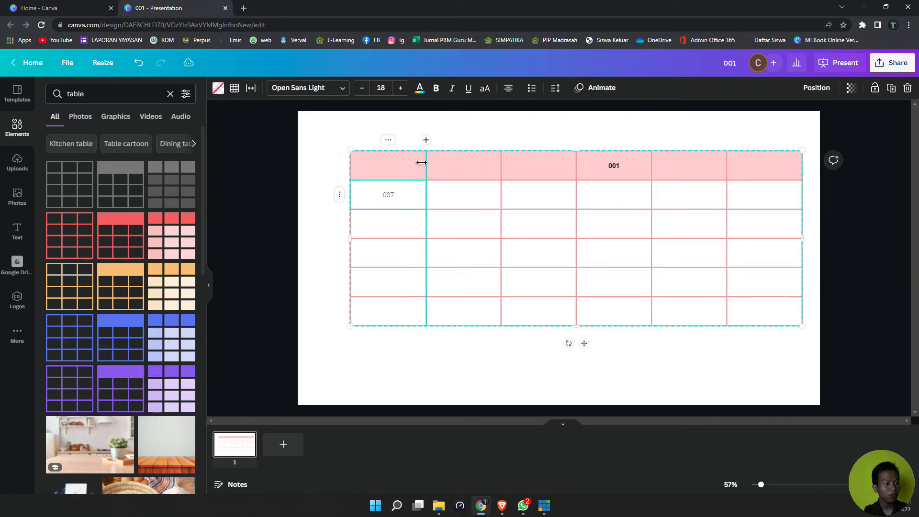
# Widen the table's first column slightly by extending the table's outer edge outward.
pyautogui.click(359, 154)
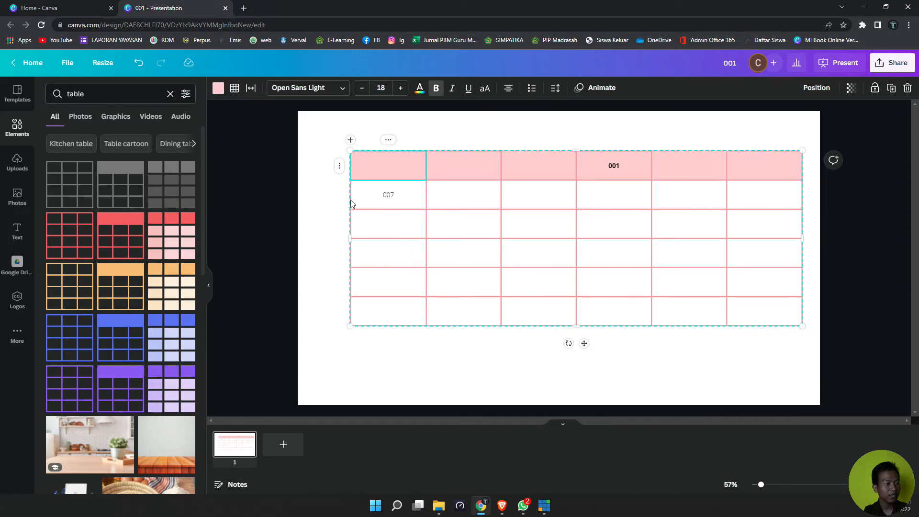
pyautogui.moveTo(349, 238)
pyautogui.mouseDown()
pyautogui.moveTo(382, 238)
pyautogui.moveTo(347, 238)
pyautogui.mouseUp()
pyautogui.click(482, 187)
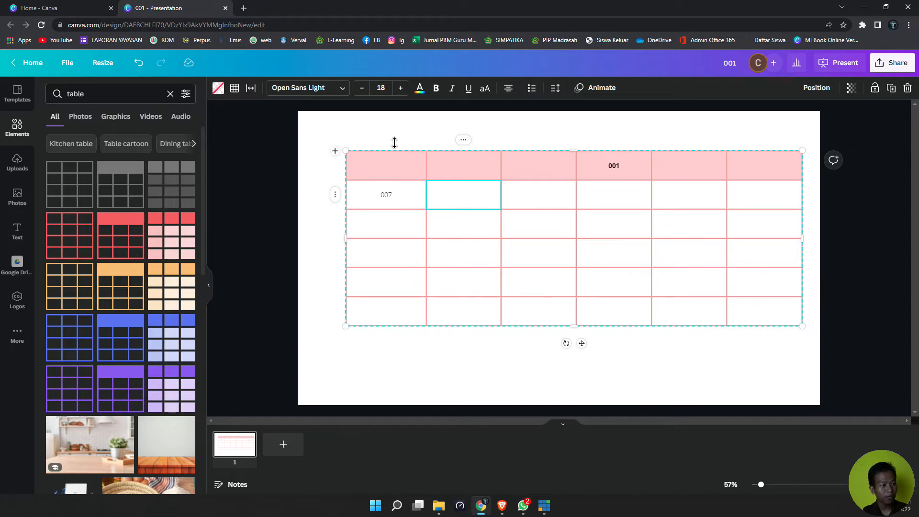
# Narrow the table's last column from its outer edge and shrink the first column to fit its 007 text.
pyautogui.moveTo(320, 133); pyautogui.dragTo(828, 393)
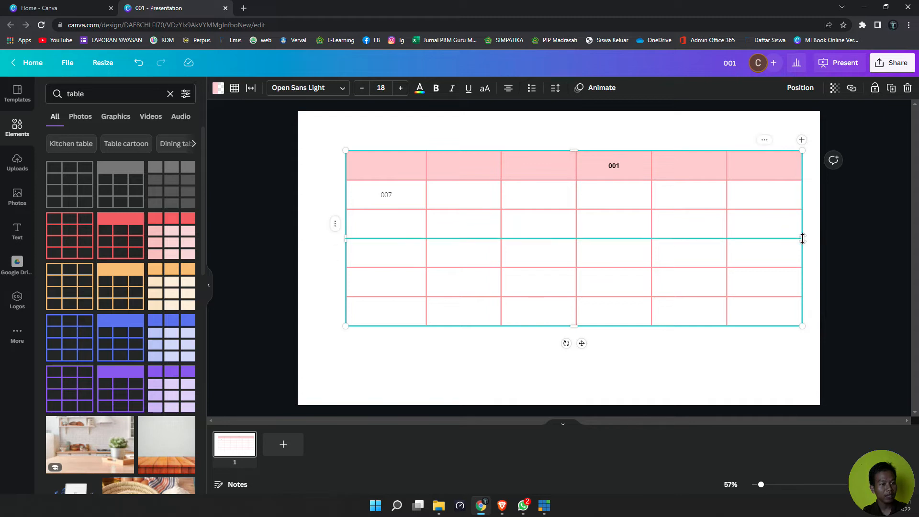
pyautogui.moveTo(804, 238); pyautogui.dragTo(787, 243)
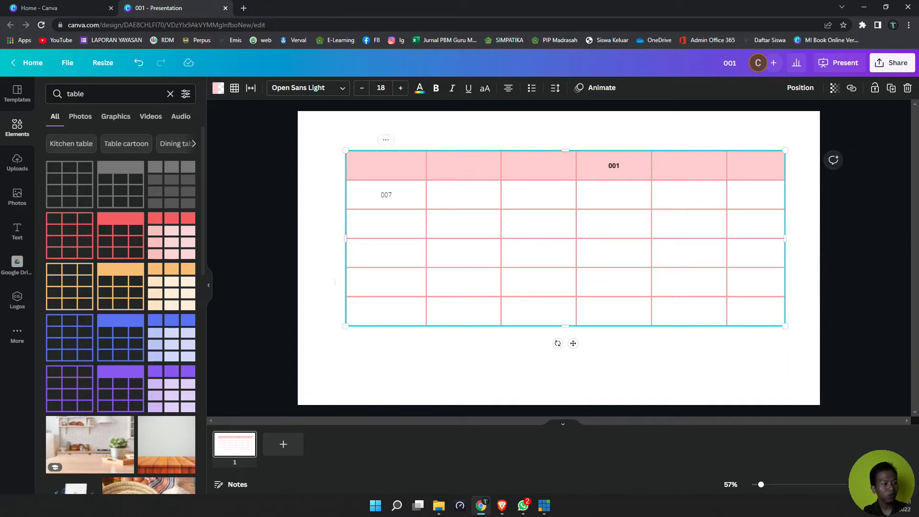
pyautogui.click(414, 128)
pyautogui.moveTo(426, 199); pyautogui.dragTo(369, 202)
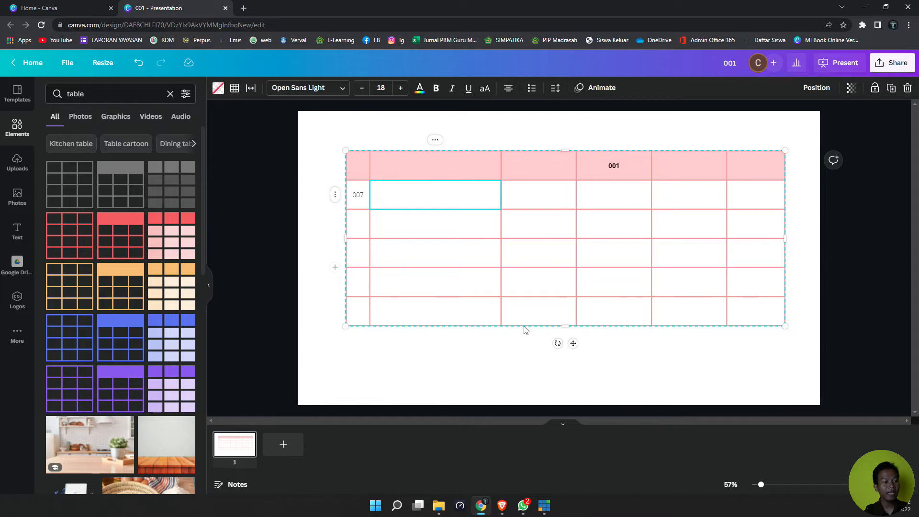
# Switch to Brave to examine the tables in the Jadwal Imsakiyah and Catatan designs, and return to the 001 presentation in Chrome.
pyautogui.click(501, 455)
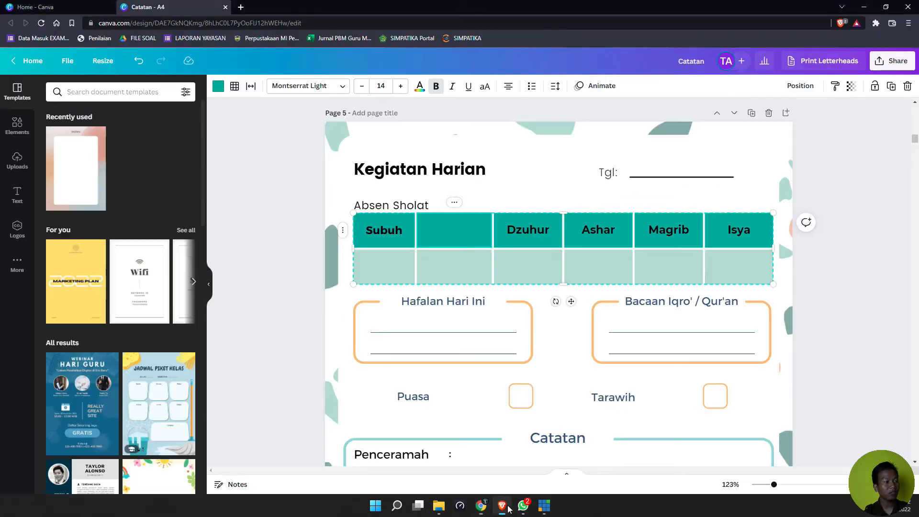
pyautogui.click(73, 5)
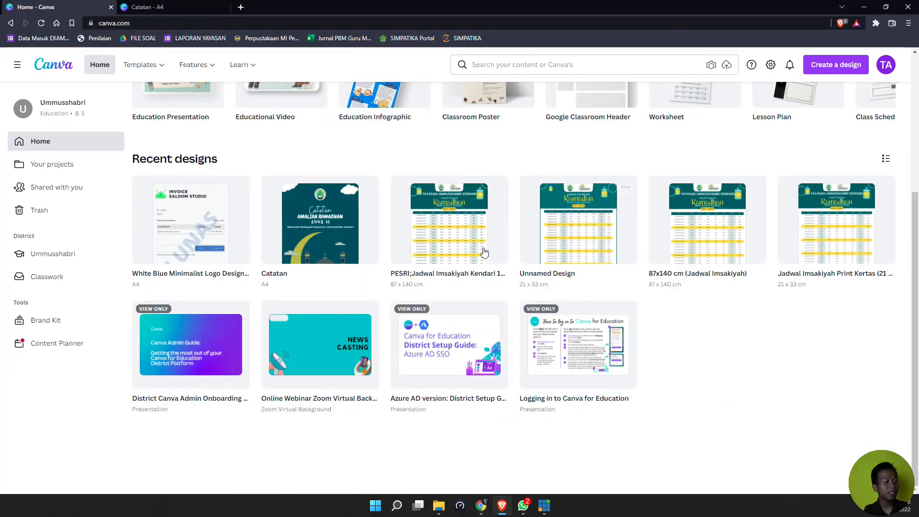
pyautogui.click(470, 234)
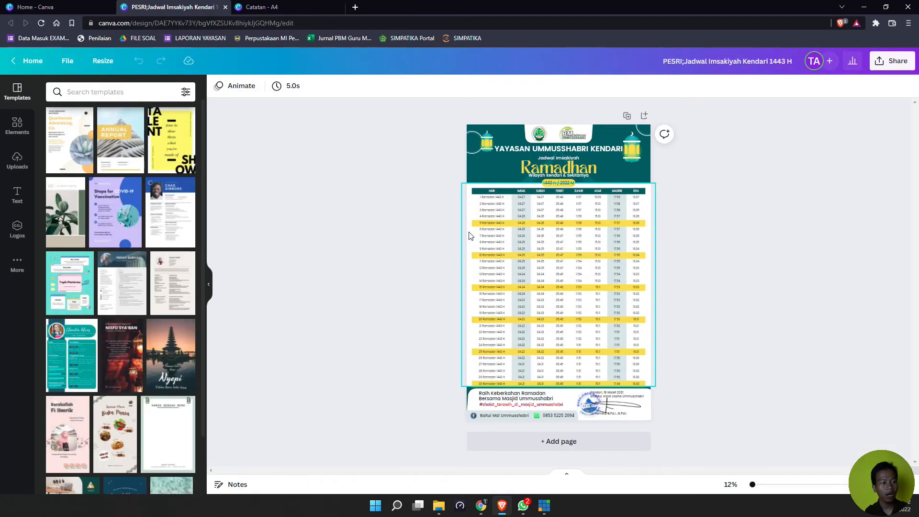
pyautogui.scroll(4, 622, 319)
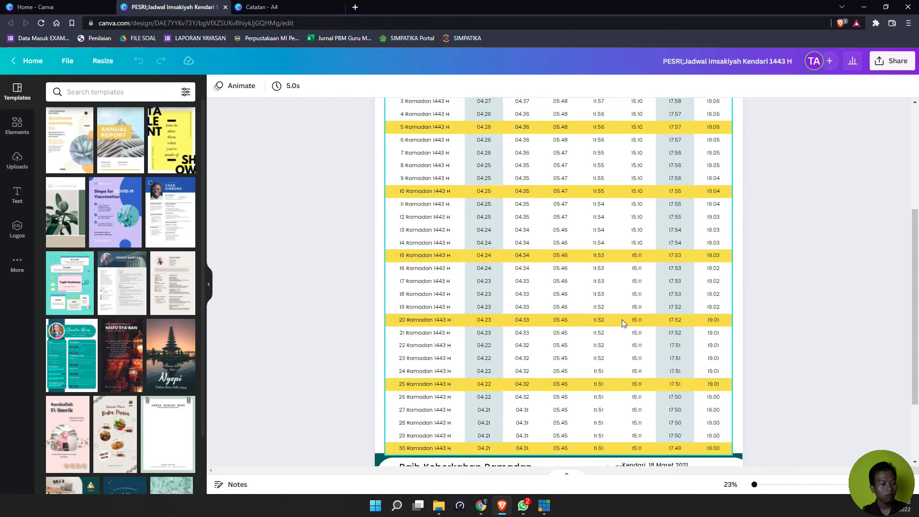
pyautogui.scroll(2, 622, 320)
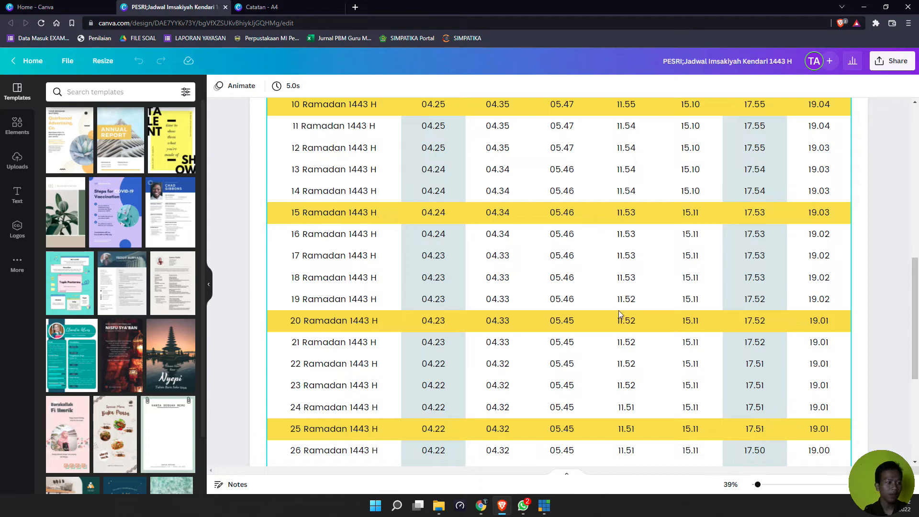
pyautogui.click(280, 6)
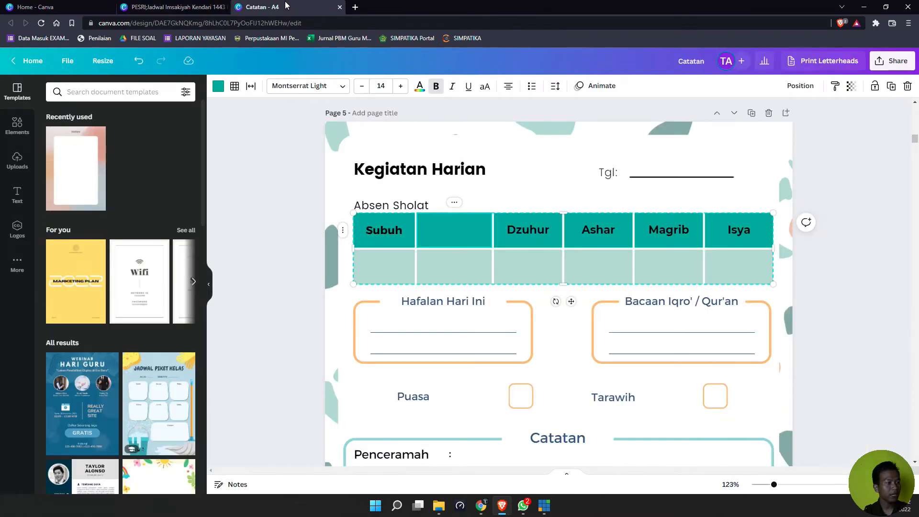
pyautogui.click(480, 506)
# Move the table up near the slide's upper edge and enter Sholat in the second-column cell beside 007.
pyautogui.moveTo(435, 232); pyautogui.dragTo(419, 196)
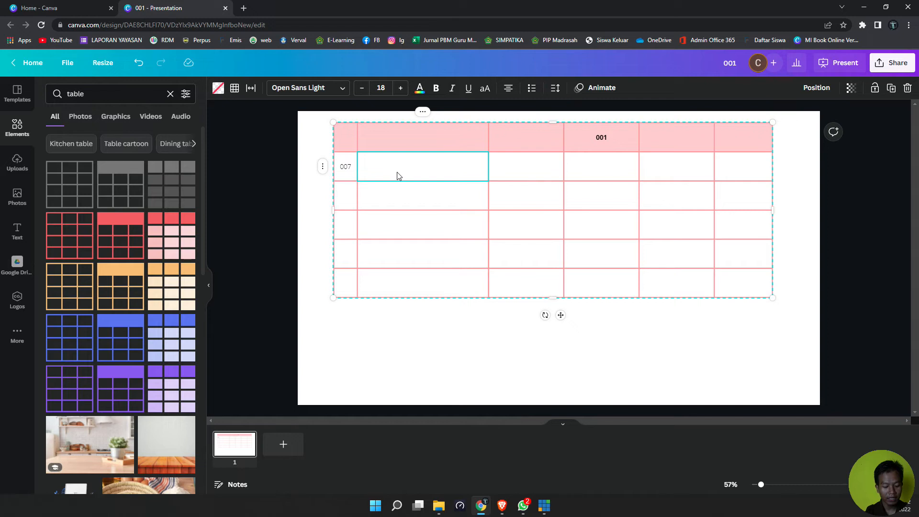
pyautogui.write('Sholat')
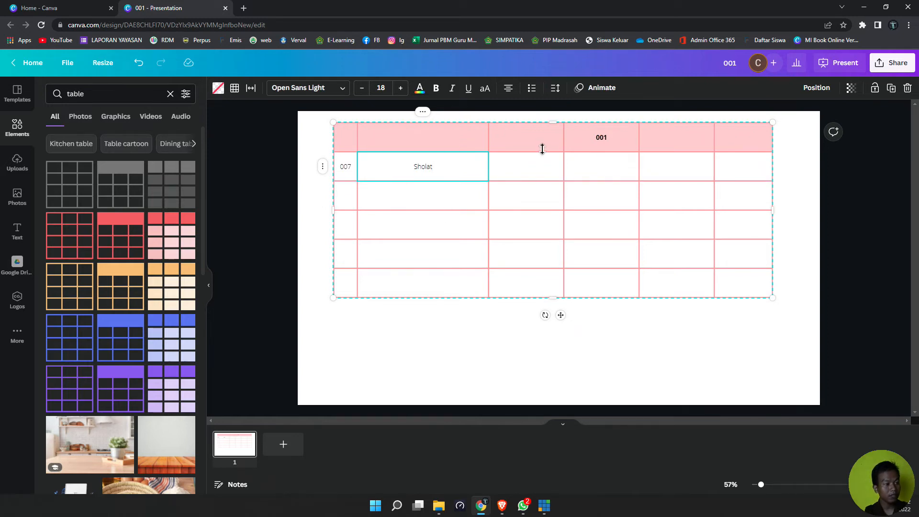
# Copy Sholat into the four diagonal cells from the third column's third row to the table's last cell, and undo it.
pyautogui.click(533, 205)
pyautogui.click(598, 232)
pyautogui.click(698, 247)
pyautogui.click(764, 286)
pyautogui.click(525, 198)
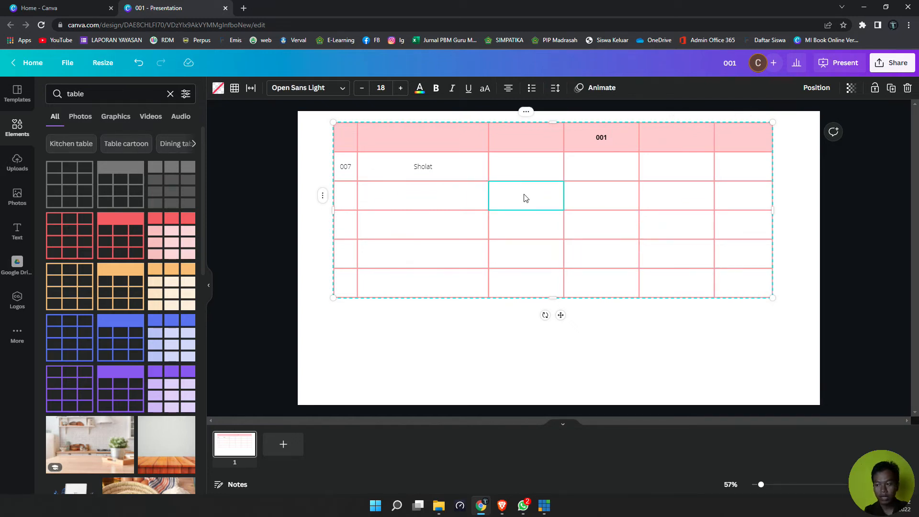
pyautogui.moveTo(525, 198); pyautogui.dragTo(472, 191)
pyautogui.click(449, 170)
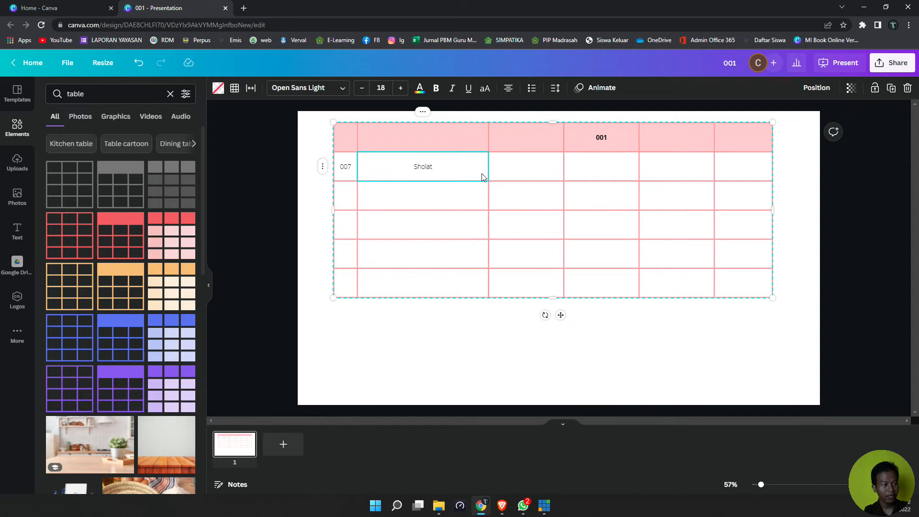
pyautogui.moveTo(529, 199); pyautogui.dragTo(749, 288)
pyautogui.write('Sholat')
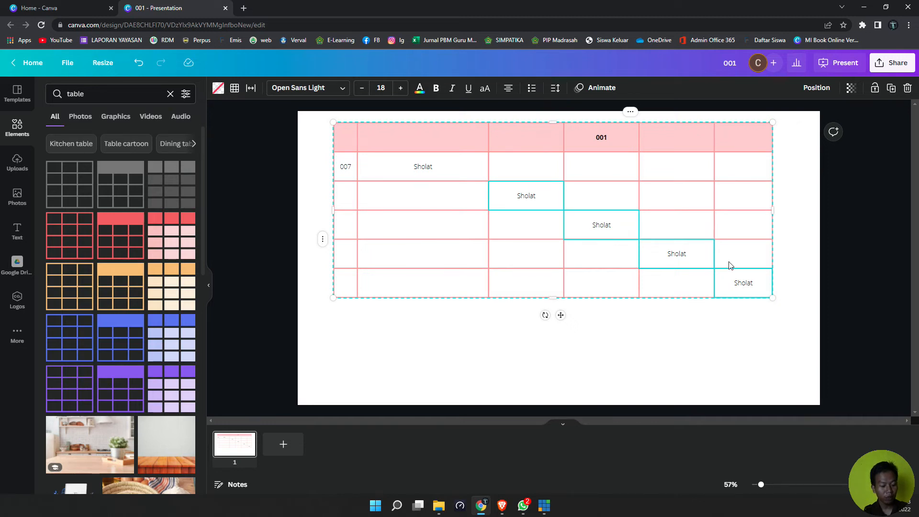
pyautogui.hotkey('ctrl', 'z')
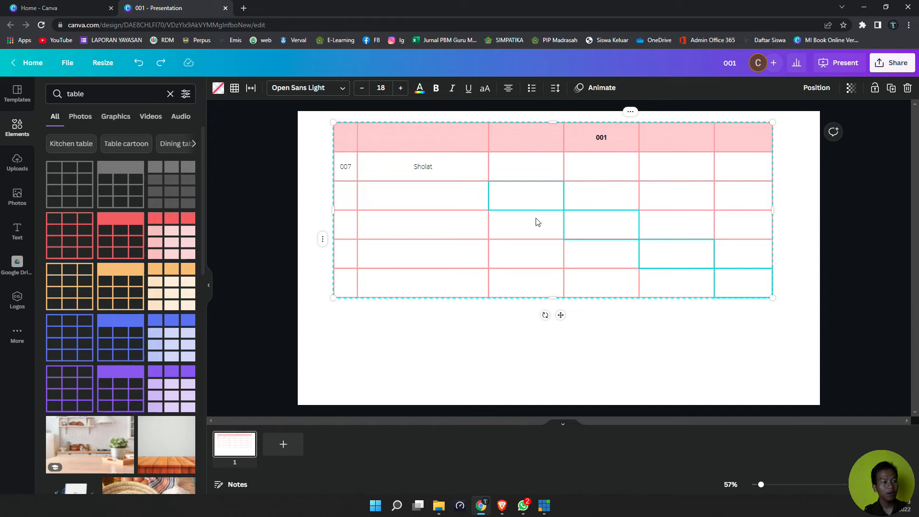
# Copy Sholat from the second row into the four cells below it in the second column.
pyautogui.click(427, 175)
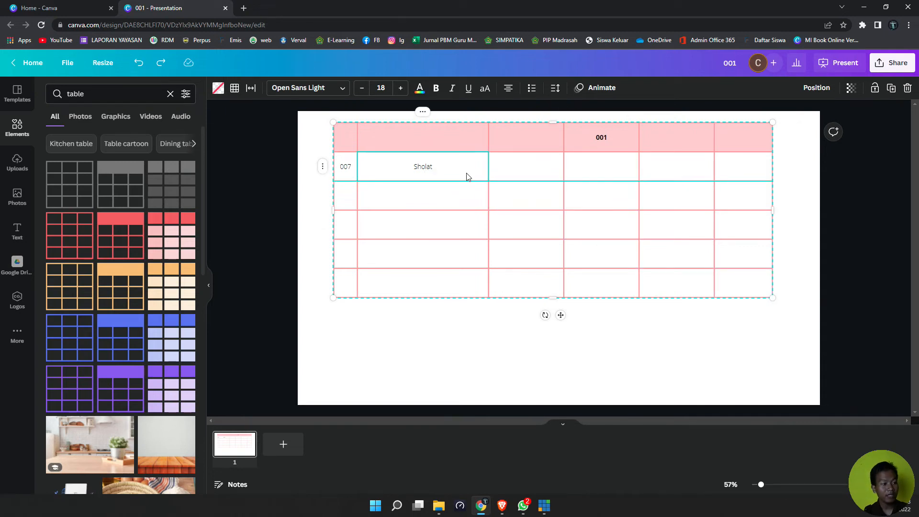
pyautogui.moveTo(482, 186); pyautogui.dragTo(420, 192)
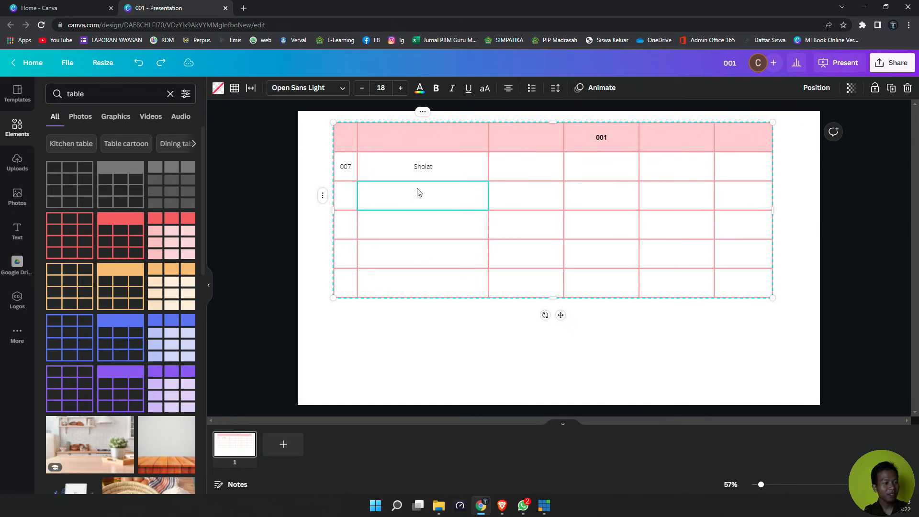
pyautogui.click(425, 167)
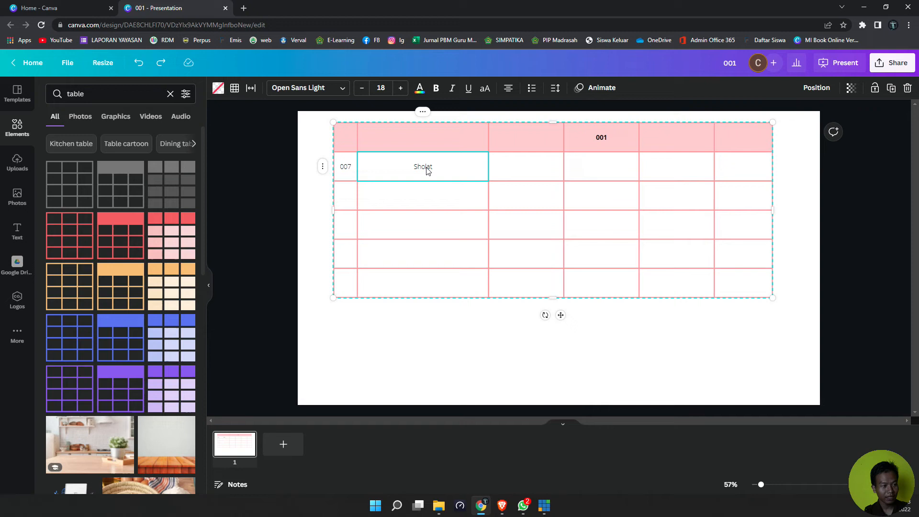
pyautogui.moveTo(438, 199); pyautogui.dragTo(437, 287)
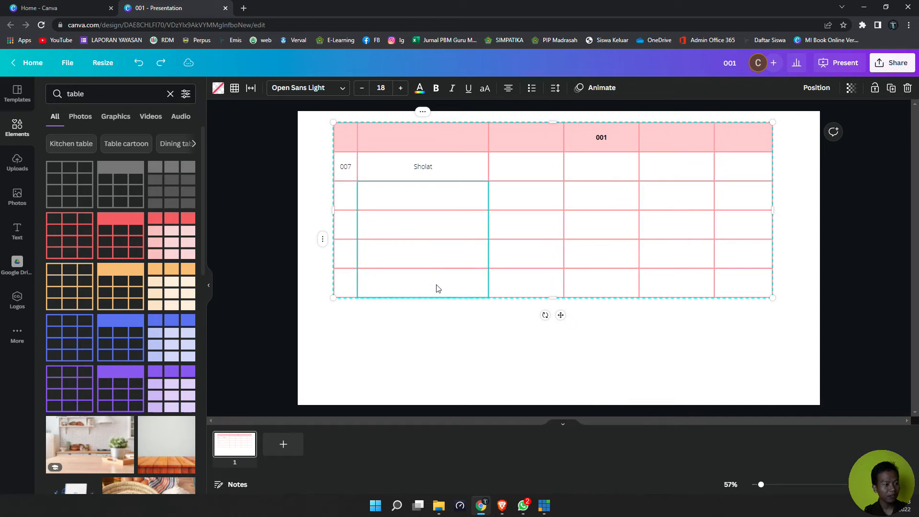
pyautogui.write('Sholat Sholat Sholat Sholat')
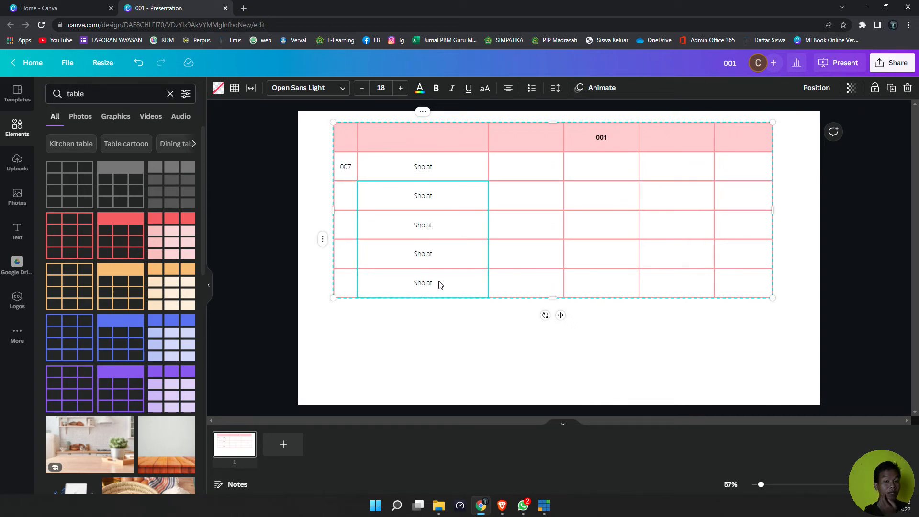
# Shift the table slightly left and select the five cells below the fourth column's header.
pyautogui.moveTo(527, 201); pyautogui.dragTo(524, 287)
pyautogui.moveTo(535, 171); pyautogui.dragTo(516, 172)
pyautogui.click(581, 167)
pyautogui.moveTo(581, 167); pyautogui.dragTo(589, 283)
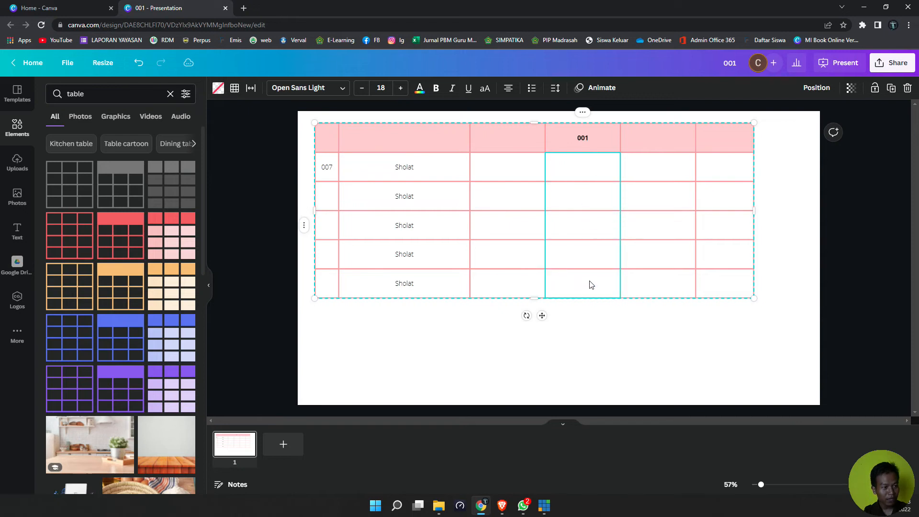
# Enter Puasa in the third column's third-row cell.
pyautogui.click(420, 173)
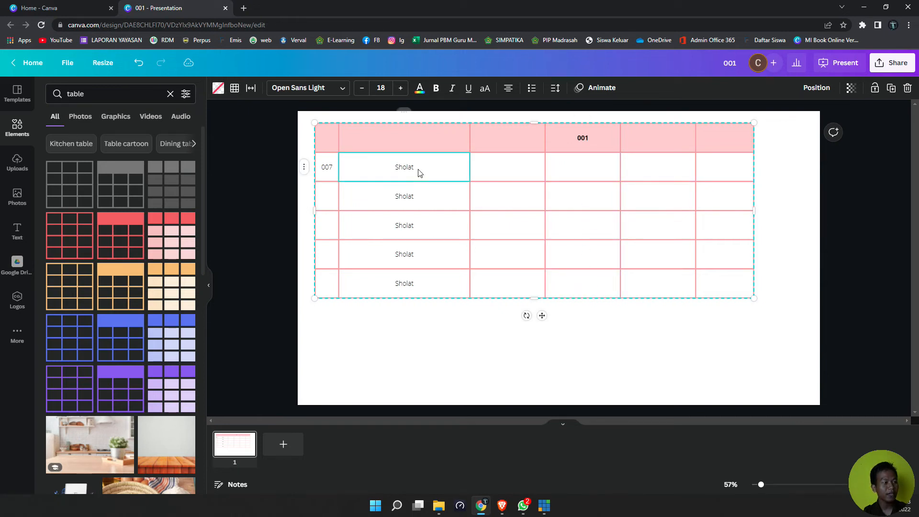
pyautogui.click(498, 201)
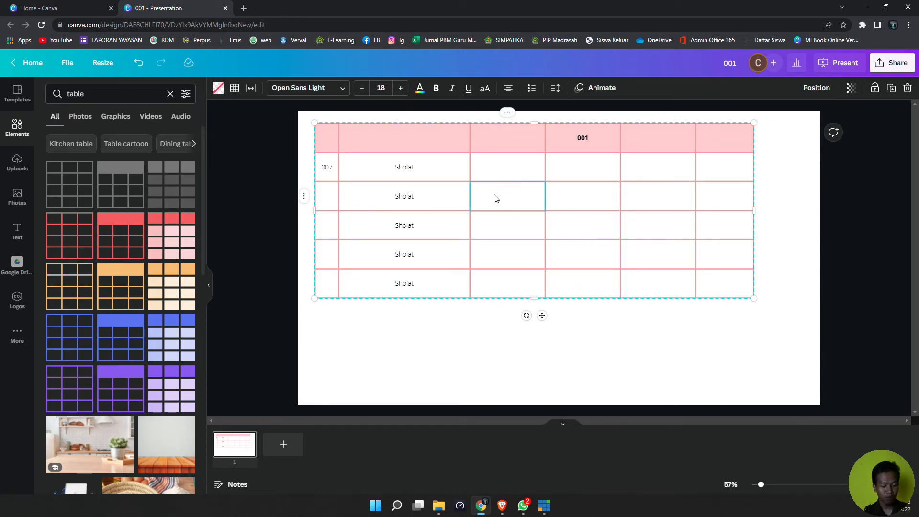
pyautogui.write('Puasa')
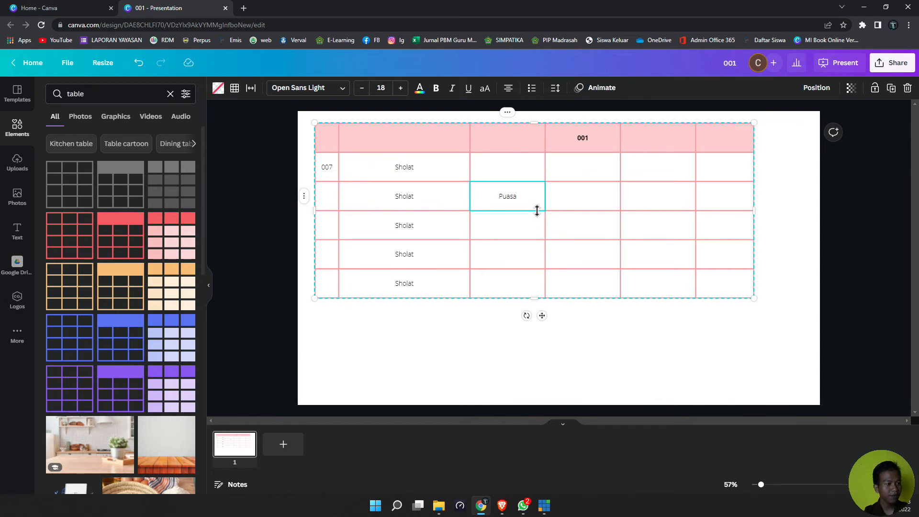
# Move the table slightly down and right, and select the block covering the last three columns of its last three rows.
pyautogui.click(578, 234)
pyautogui.click(656, 263)
pyautogui.click(716, 283)
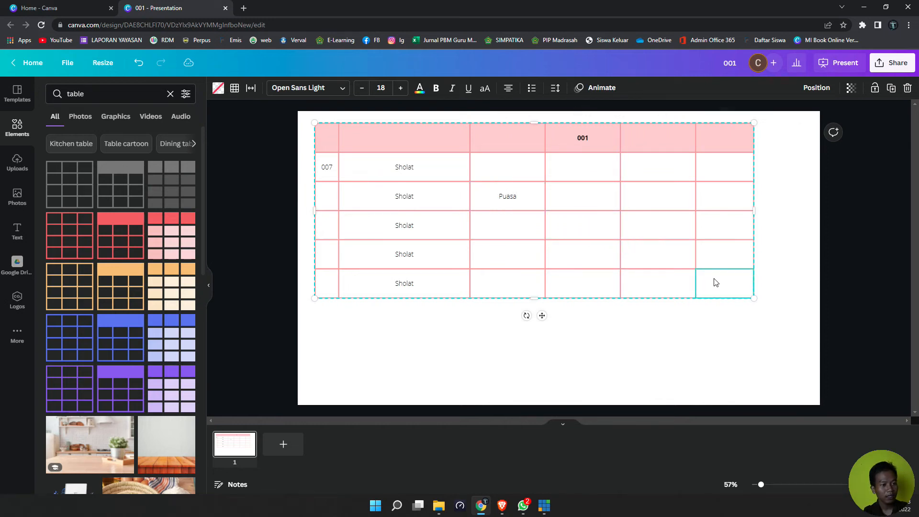
pyautogui.moveTo(577, 221); pyautogui.dragTo(744, 303)
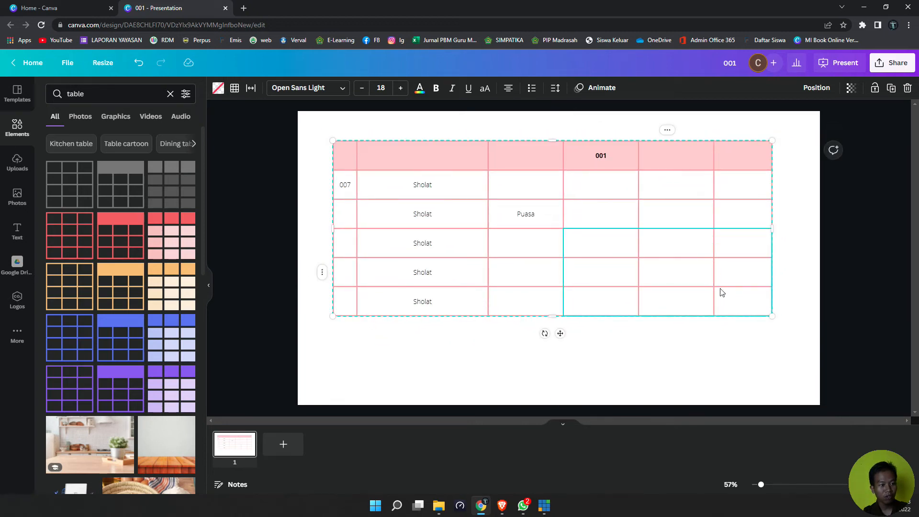
pyautogui.click(790, 248)
# Paste the copied Sholat into the three diagonal cells from the fourth column's fourth row to the last cell, and undo it.
pyautogui.click(608, 250)
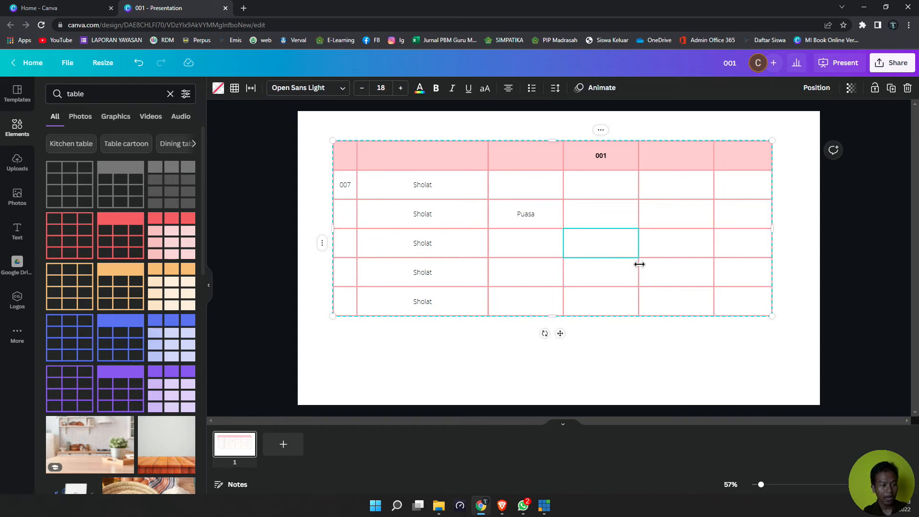
pyautogui.keyDown('ctrl'); pyautogui.click(738, 301); pyautogui.keyUp('ctrl')
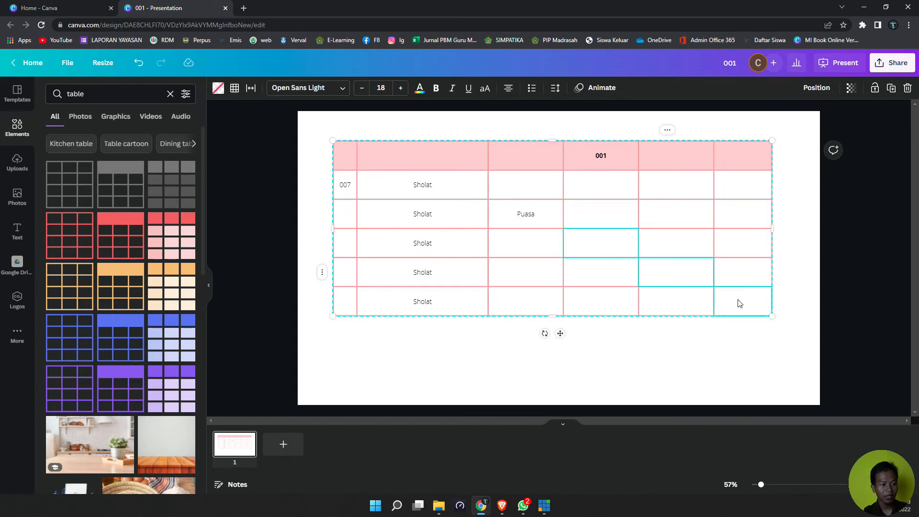
pyautogui.hotkey('ctrl', 'v')
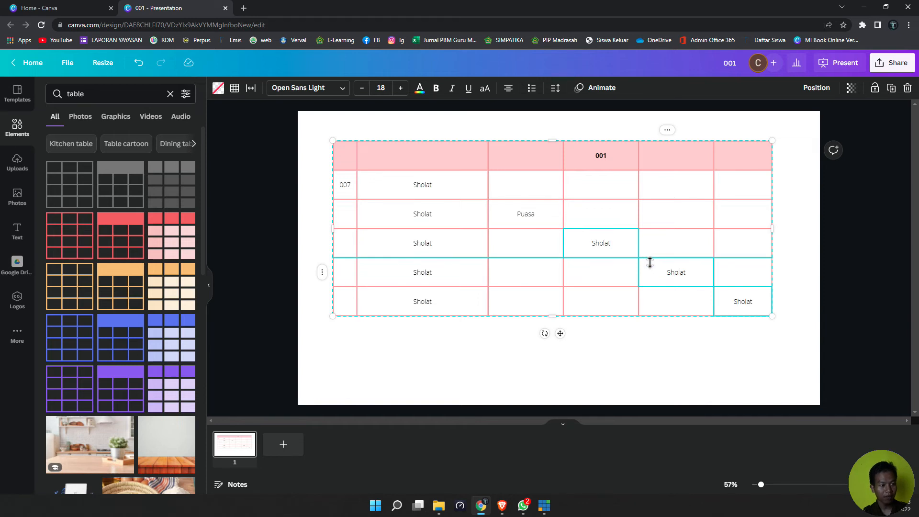
pyautogui.hotkey('ctrl', 'z')
# Copy Puasa into the three diagonal cells running from the fourth column's fourth row to the table's last cell.
pyautogui.click(550, 221)
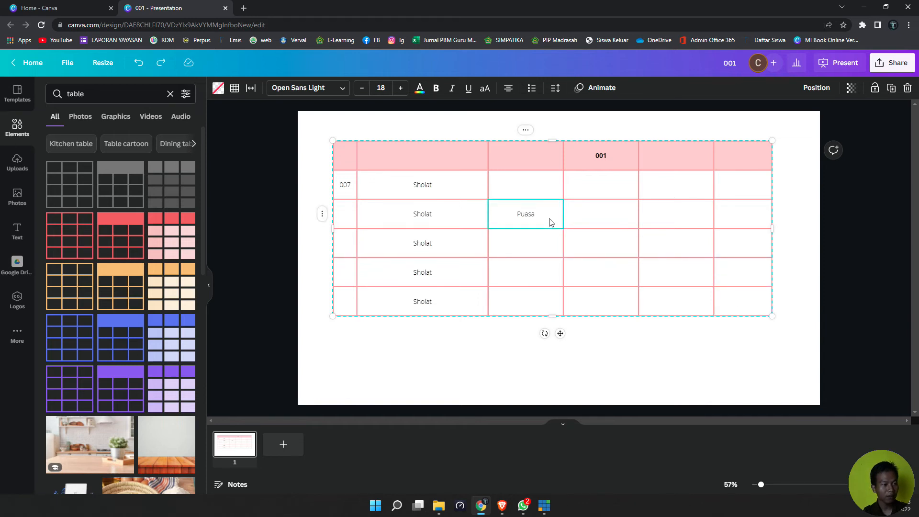
pyautogui.click(602, 245)
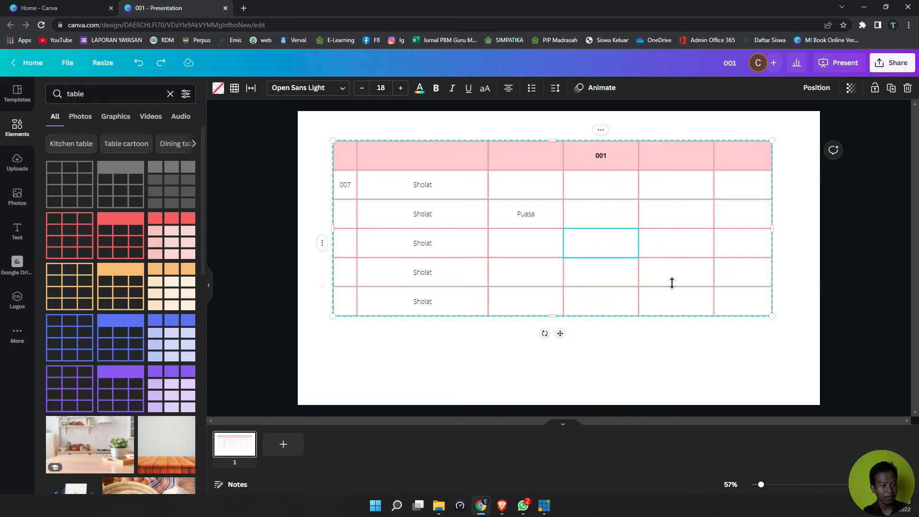
pyautogui.keyDown('shift'); pyautogui.click(680, 271); pyautogui.keyUp('shift')
pyautogui.keyDown('shift'); pyautogui.click(739, 307); pyautogui.keyUp('shift')
pyautogui.hotkey('ctrl', 'v')
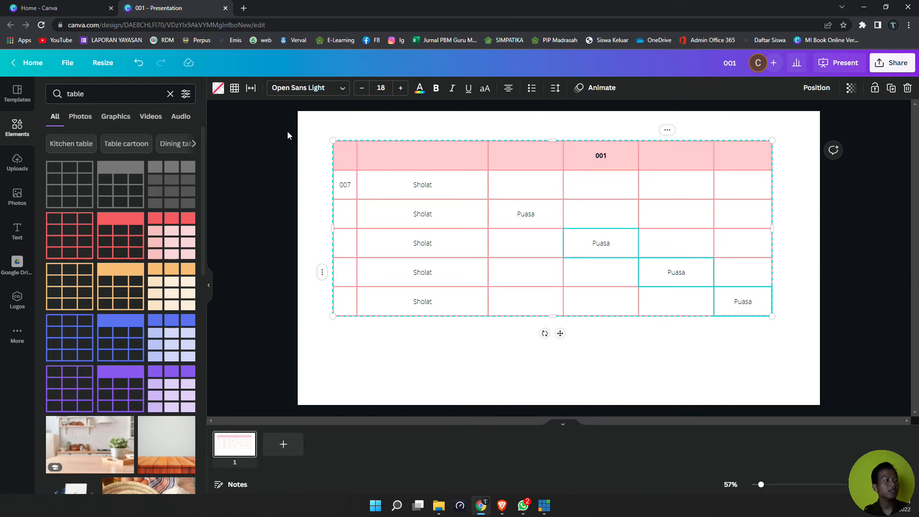
pyautogui.click(536, 187)
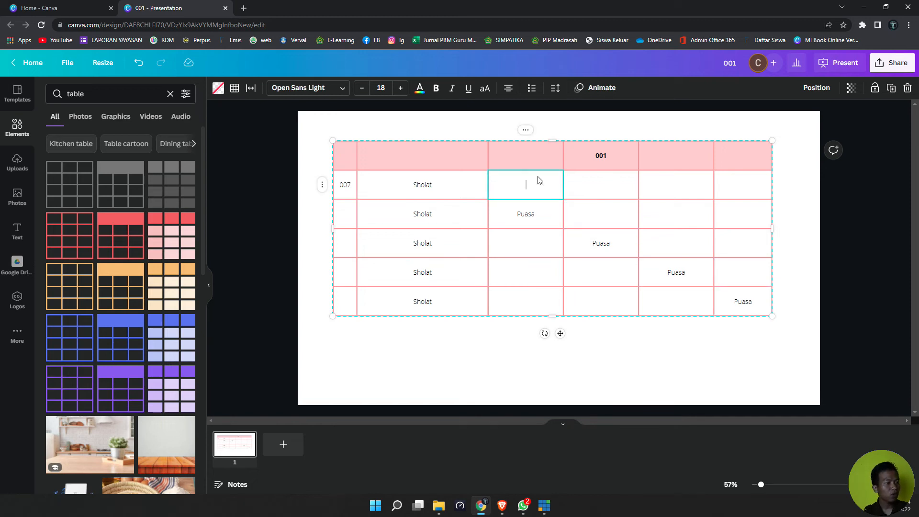
# Enter 7, 8 and = in the second row's third, fourth and fifth cells, and select the whole table.
pyautogui.click(596, 195)
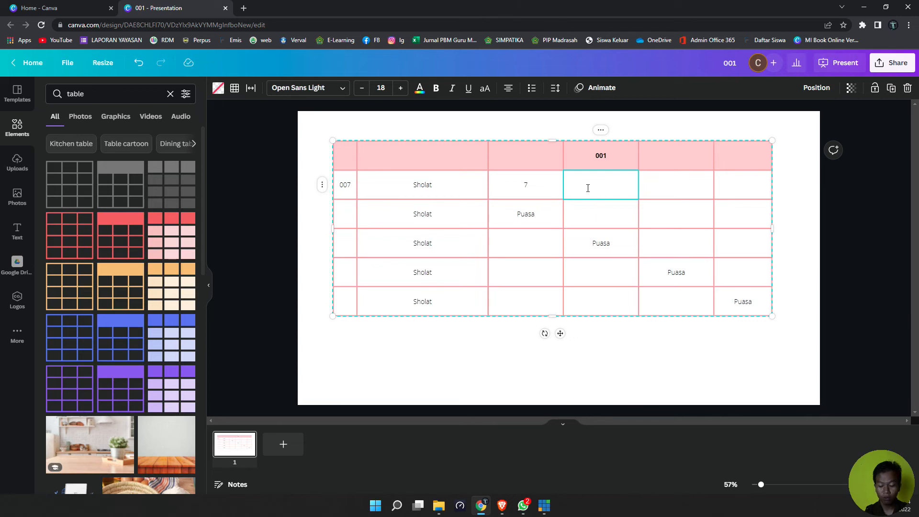
pyautogui.write('8')
pyautogui.click(679, 187)
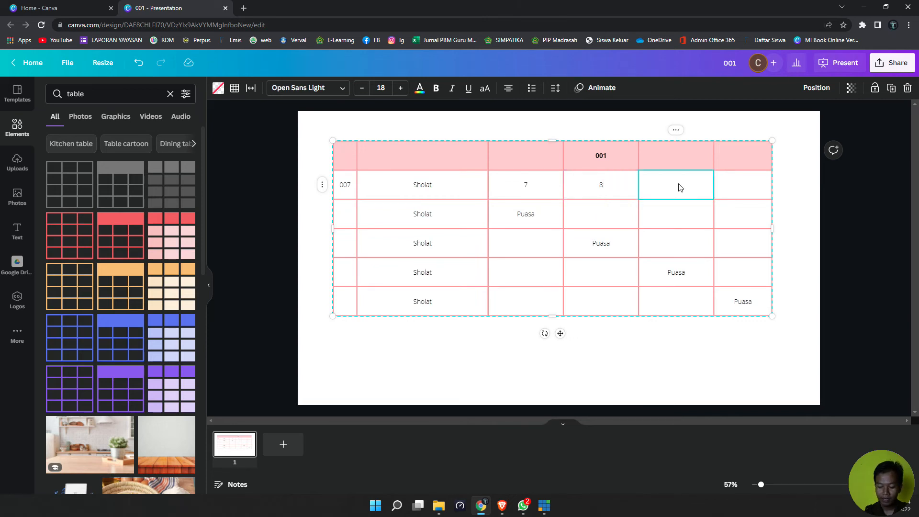
pyautogui.click(545, 189)
pyautogui.click(691, 192)
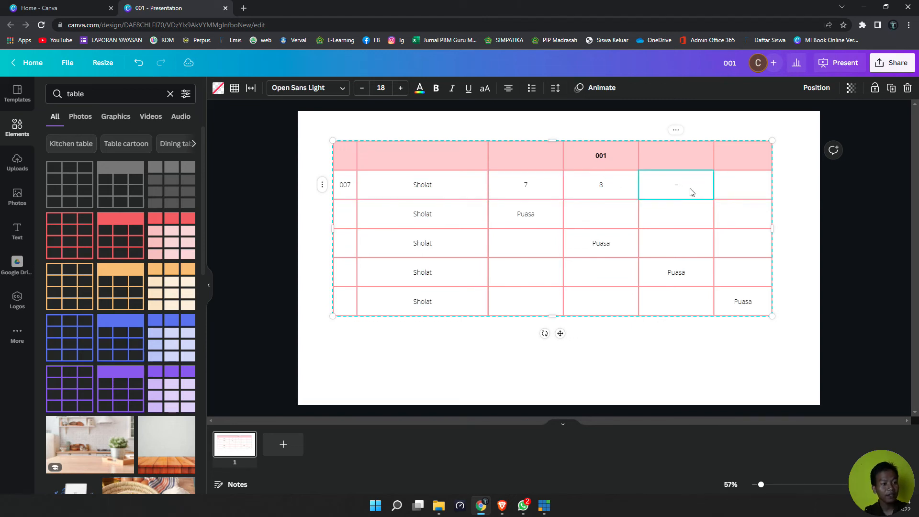
pyautogui.click(536, 197)
pyautogui.click(668, 186)
pyautogui.click(545, 195)
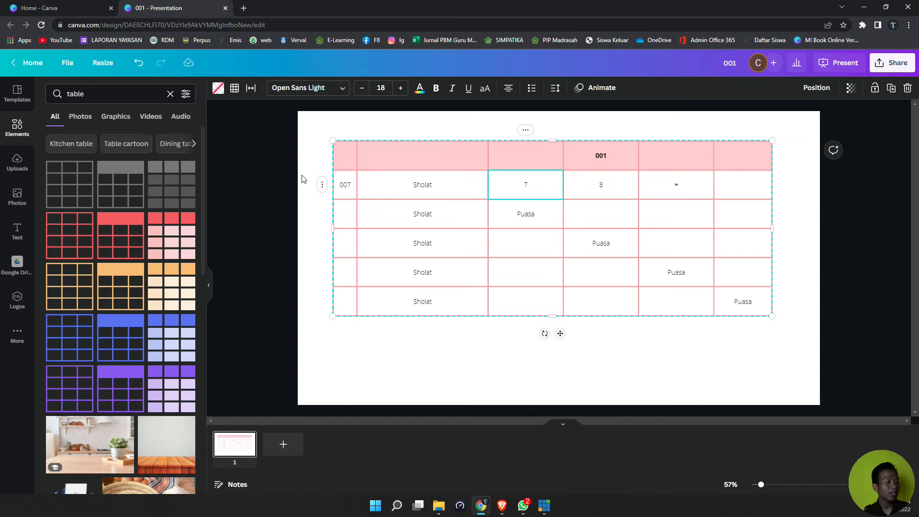
pyautogui.click(277, 148)
pyautogui.moveTo(274, 107); pyautogui.dragTo(780, 342)
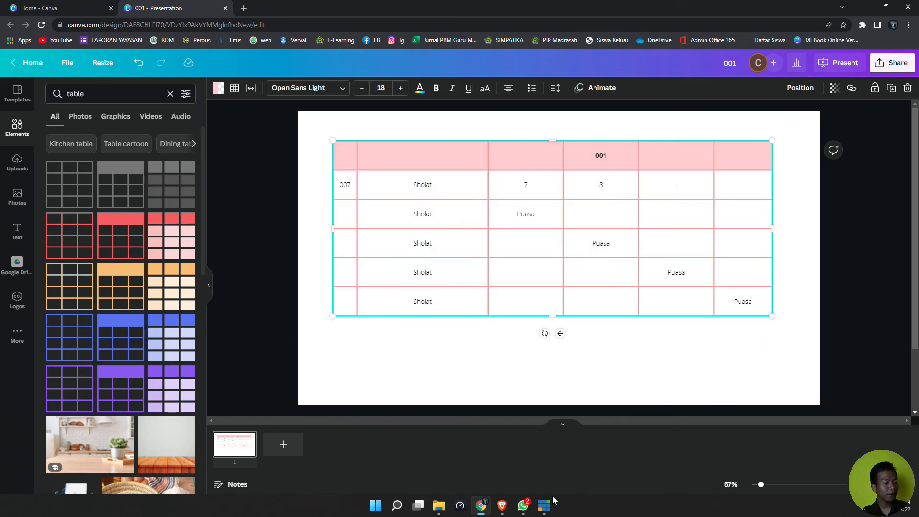
# Switch to the Catatan document in Brave and undo the empty column inserted after Subuh in the Absen Sholat table.
pyautogui.click(502, 506)
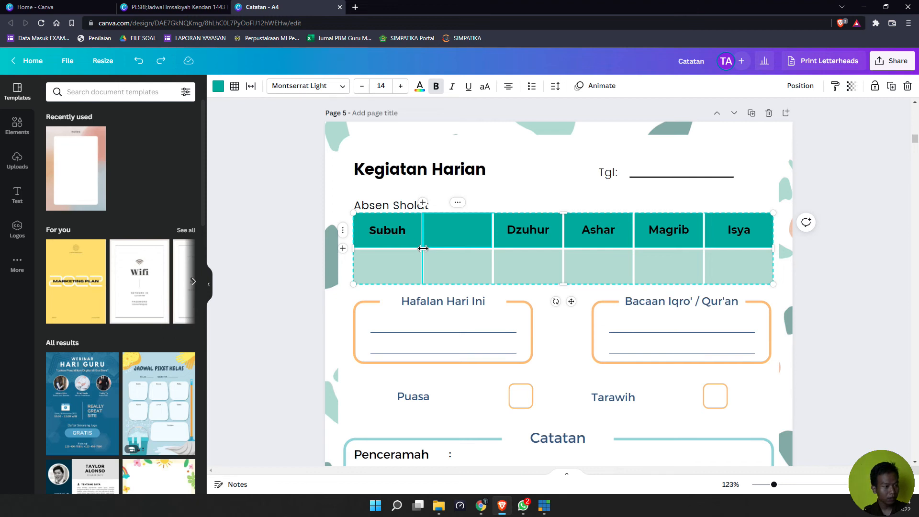
pyautogui.hotkey('ctrl', 'z')
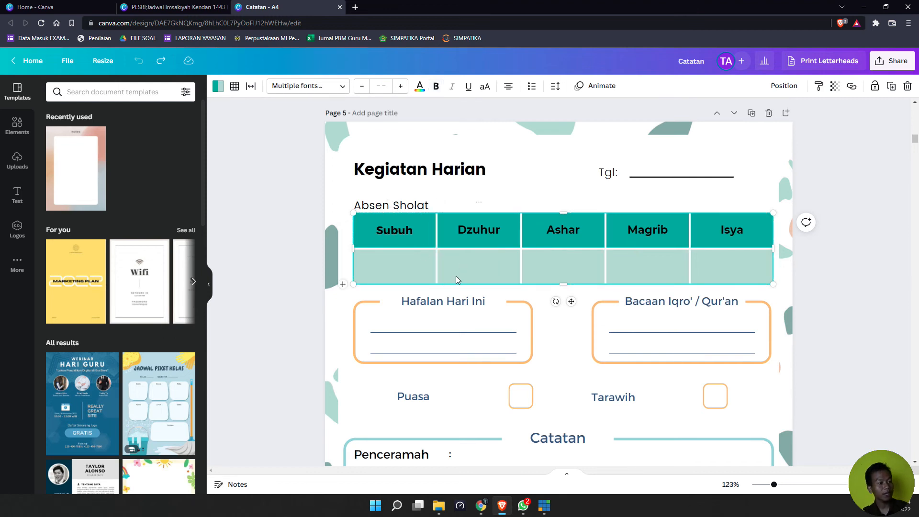
pyautogui.scroll(-3, 470, 262)
pyautogui.scroll(3, 469, 258)
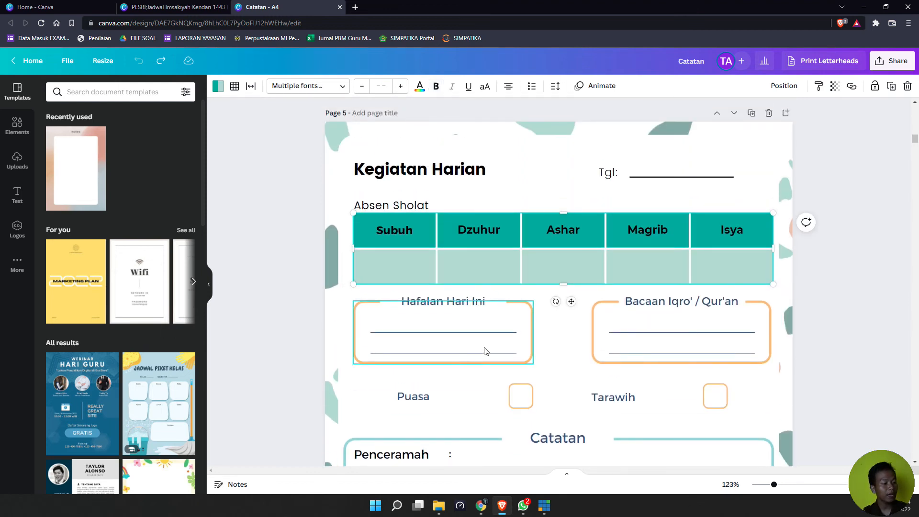
# Open the Jadwal Imsakiyah Kendari 1443 H design and examine the layout, highlighted rows and shaded columns of its schedule table.
pyautogui.click(171, 6)
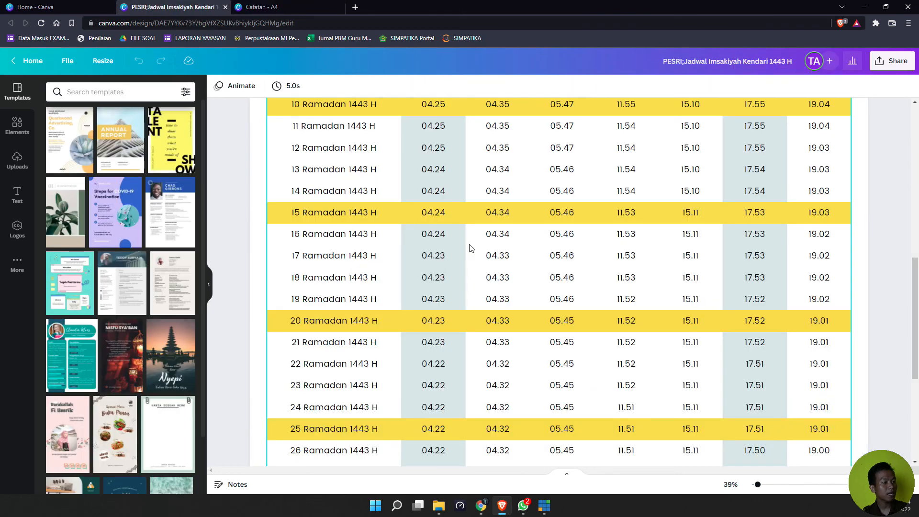
pyautogui.scroll(8, 468, 246)
pyautogui.scroll(-5, 487, 248)
pyautogui.scroll(3, 488, 248)
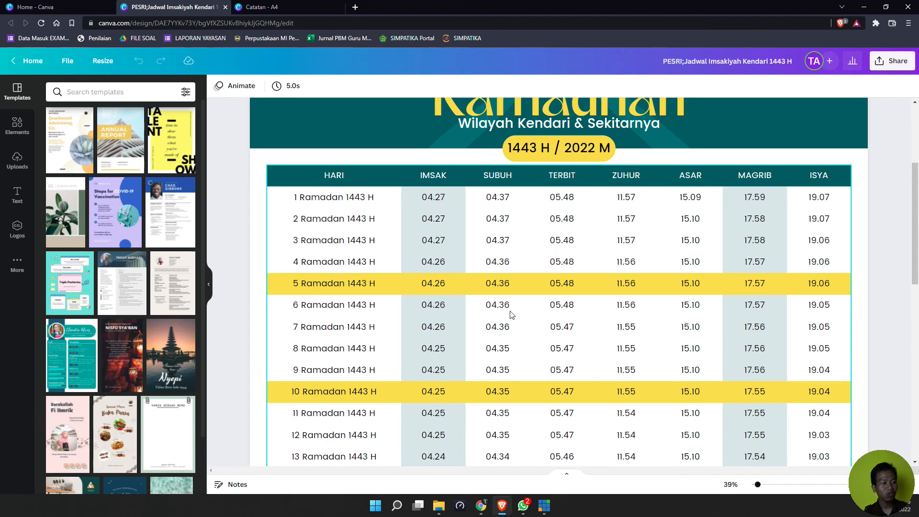
pyautogui.scroll(4, 510, 297)
pyautogui.scroll(-3, 527, 355)
pyautogui.scroll(3, 536, 350)
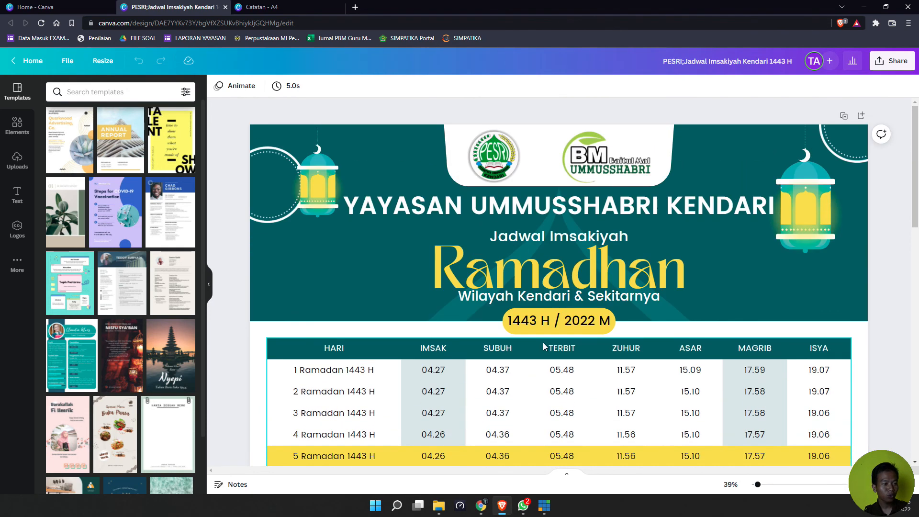
pyautogui.scroll(-10, 543, 343)
pyautogui.scroll(4, 537, 354)
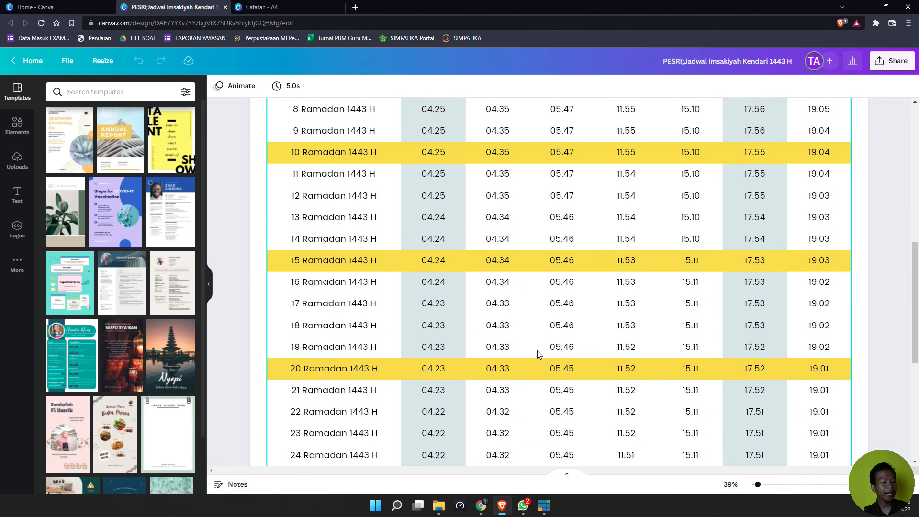
pyautogui.scroll(6, 539, 354)
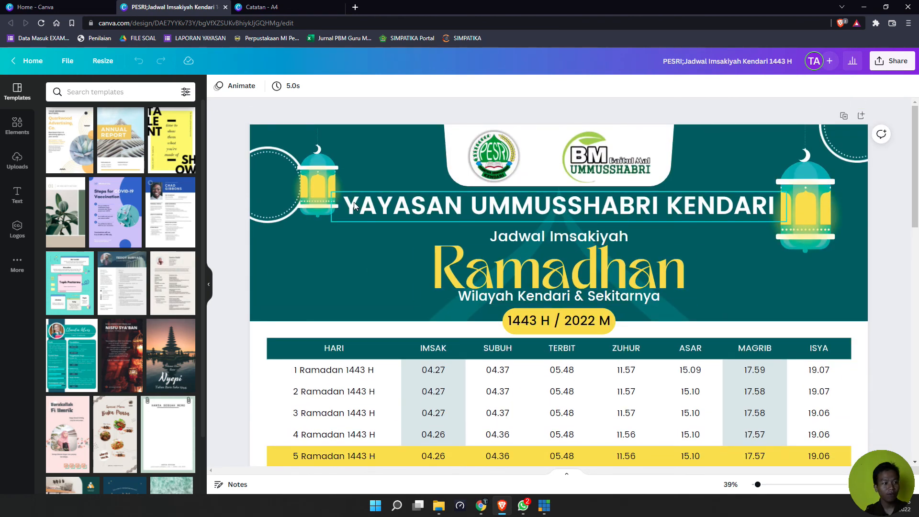
pyautogui.scroll(-4, 431, 201)
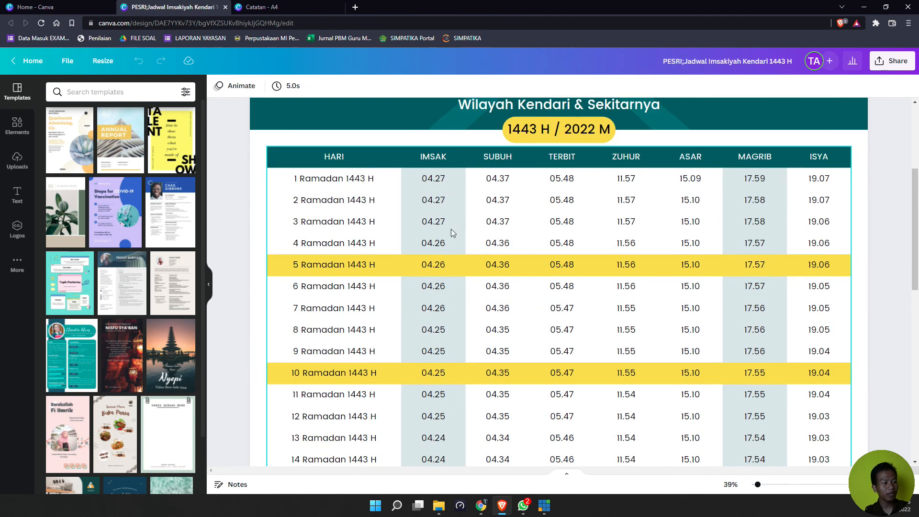
pyautogui.click(409, 205)
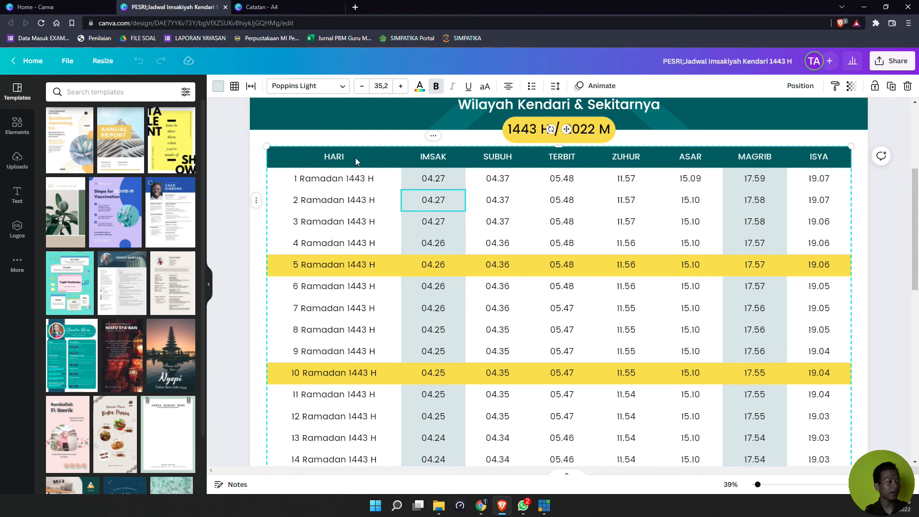
pyautogui.scroll(4, 623, 220)
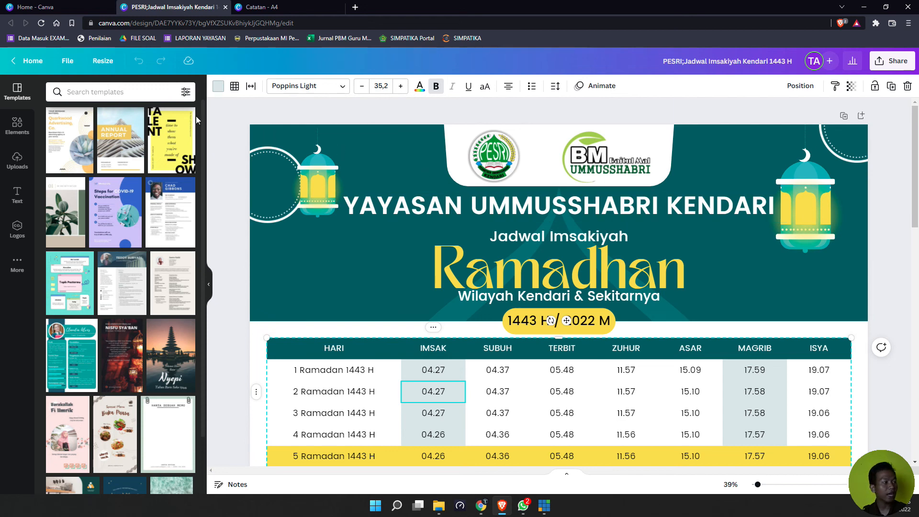
# Search the templates for "jadwal imsakiyah".
pyautogui.click(98, 98)
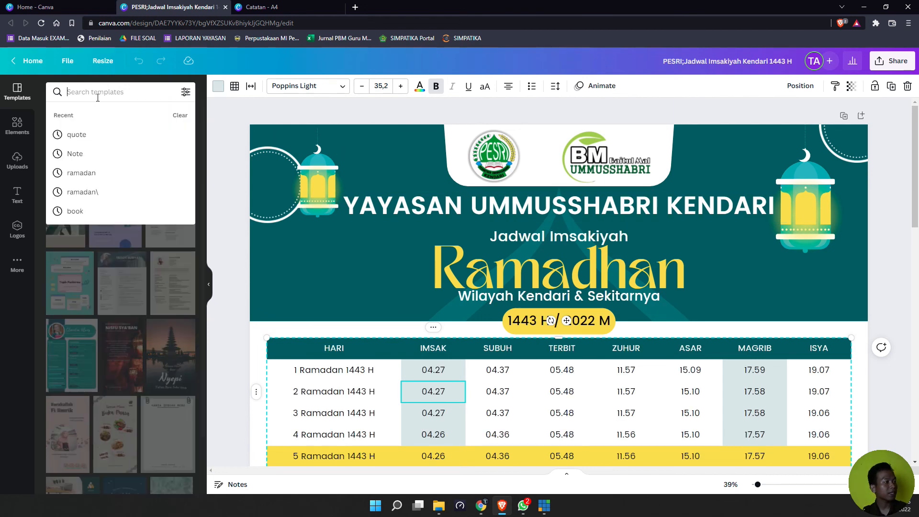
pyautogui.write('jad')
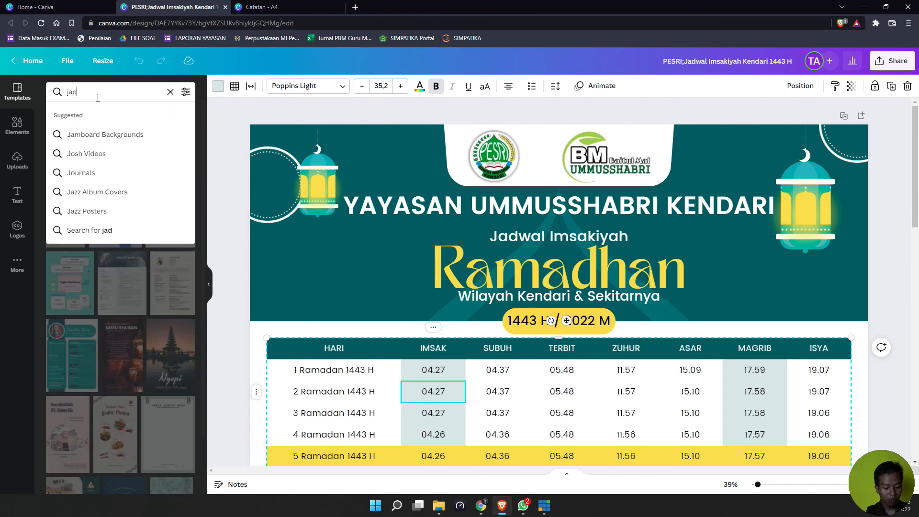
pyautogui.write('wal imsakiyah')
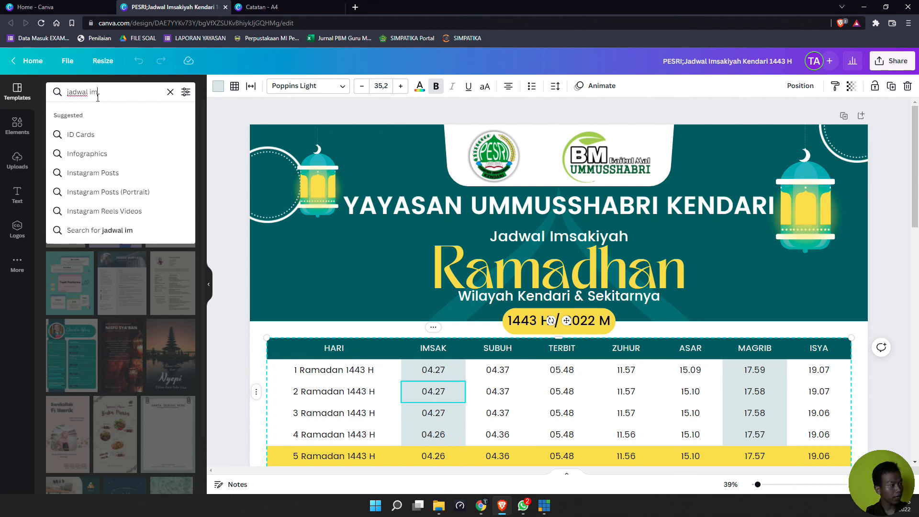
pyautogui.press('Return')
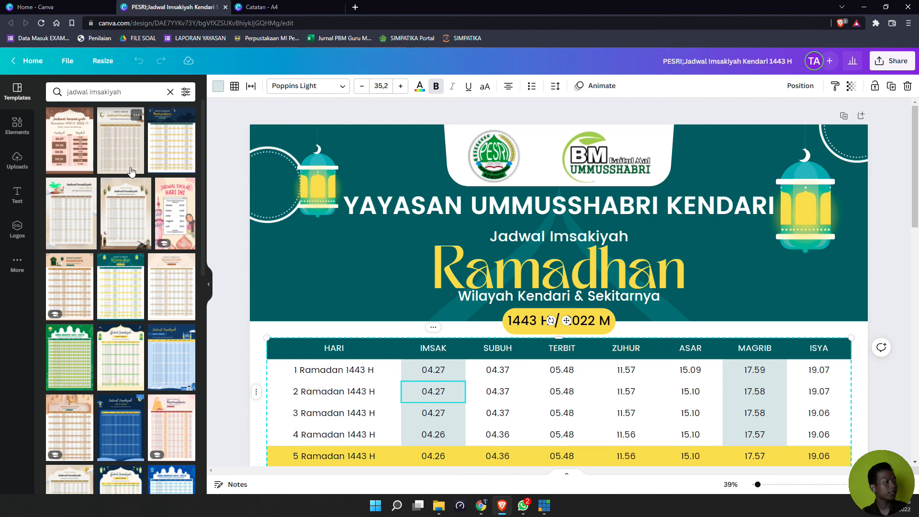
# Add a new page after the schedule and apply the dark blue Jadwal Imsakiyah Ramadan template to it.
pyautogui.scroll(-10, 654, 461)
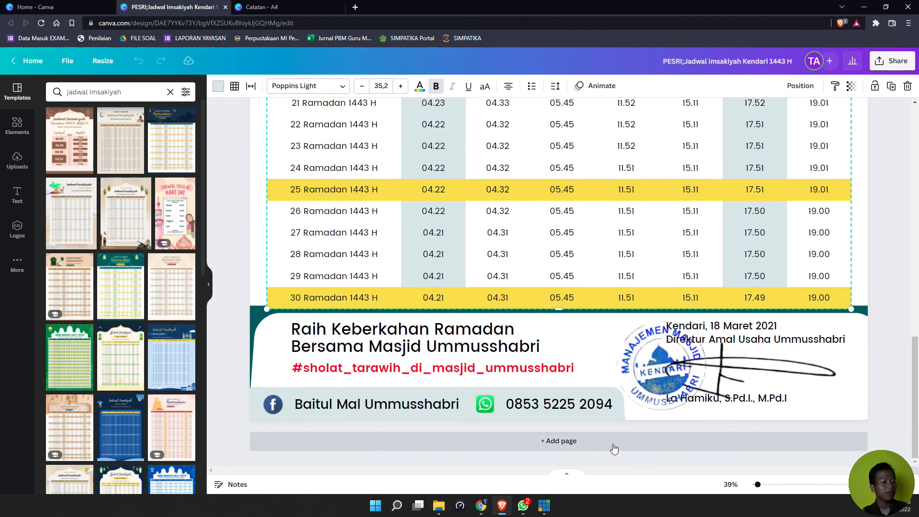
pyautogui.click(584, 442)
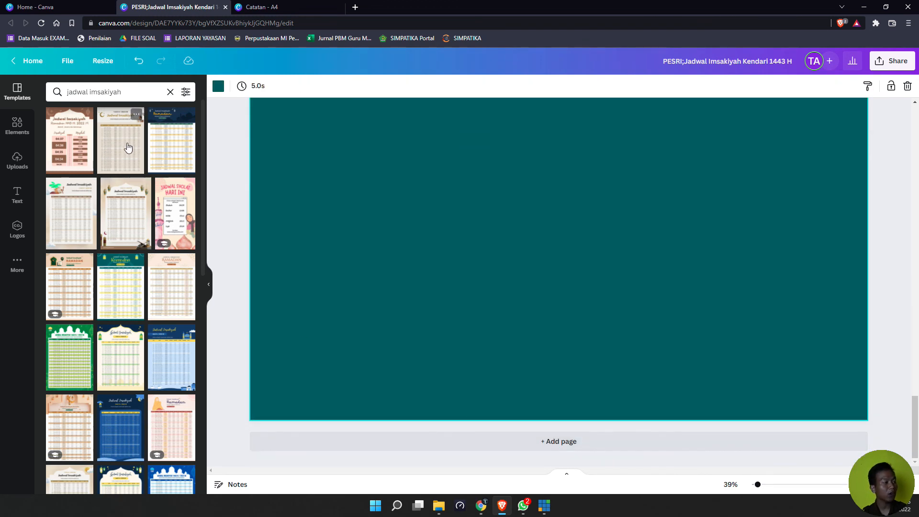
pyautogui.hotkey('ctrl', 'z')
pyautogui.scroll(10, 652, 270)
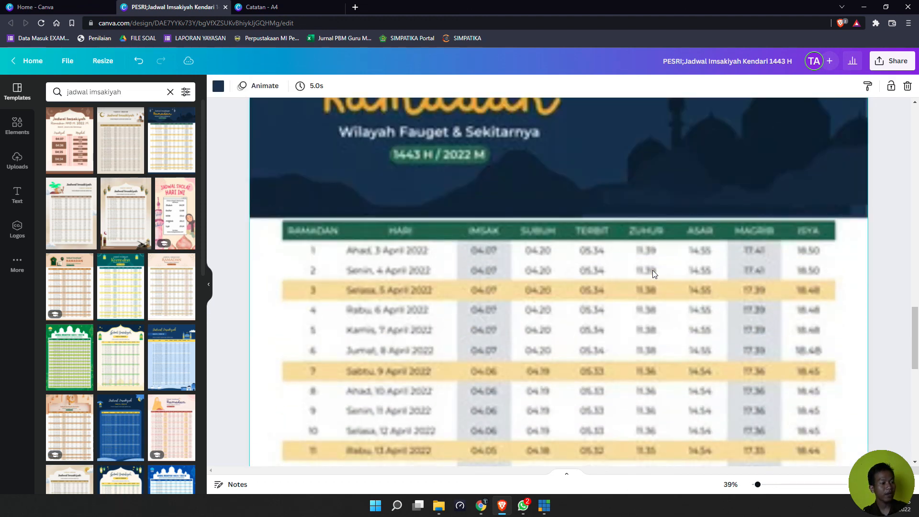
pyautogui.scroll(2, 653, 270)
pyautogui.click(565, 243)
pyautogui.scroll(5, 571, 274)
pyautogui.scroll(-8, 570, 275)
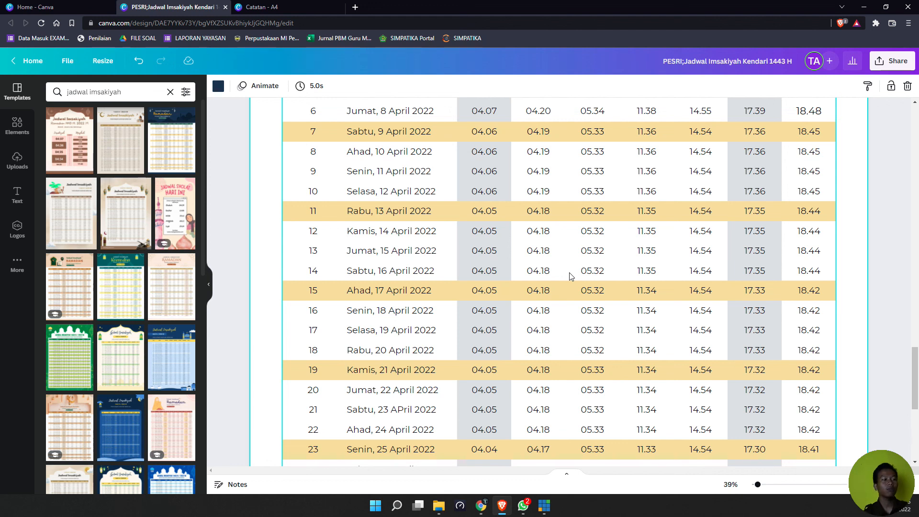
pyautogui.scroll(10, 571, 275)
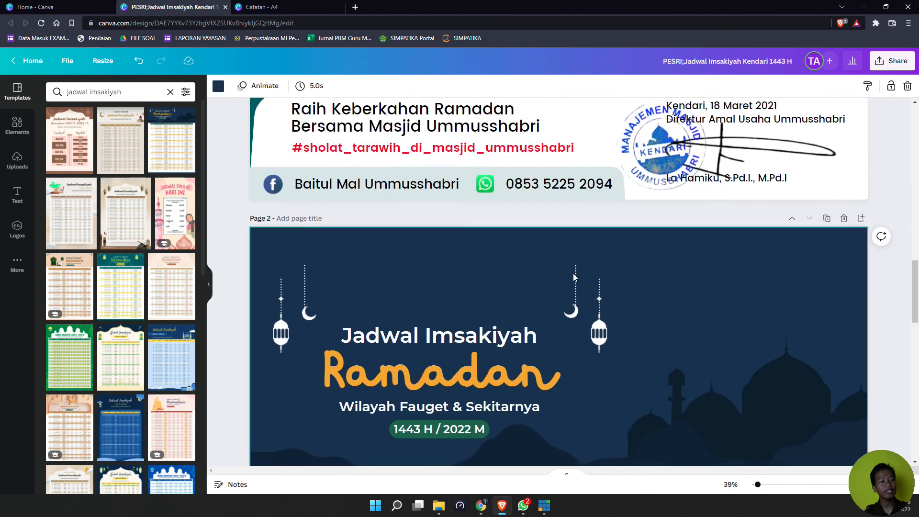